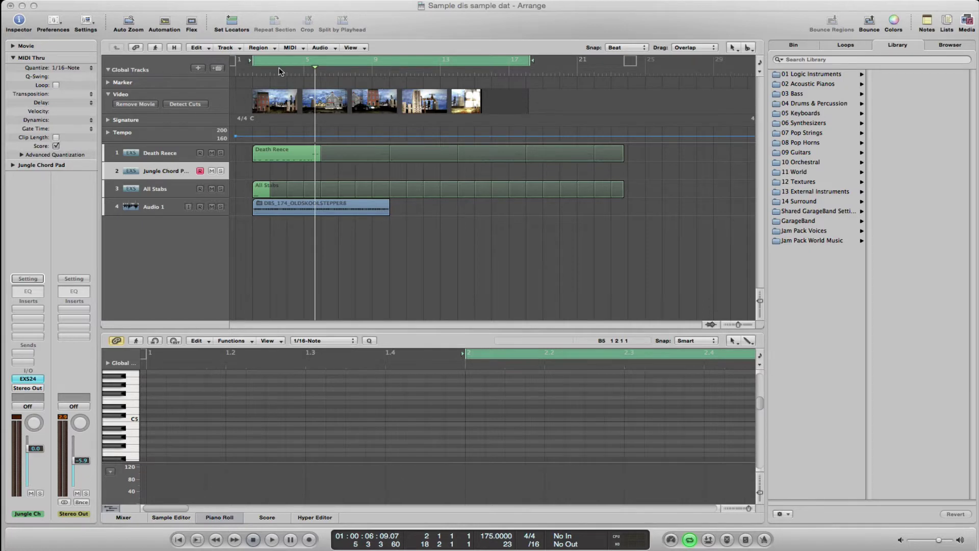
Place the playhead just before bar 2, collapse the Video track, and hide and redisplay the Global Tracks.
left_click(247, 73)
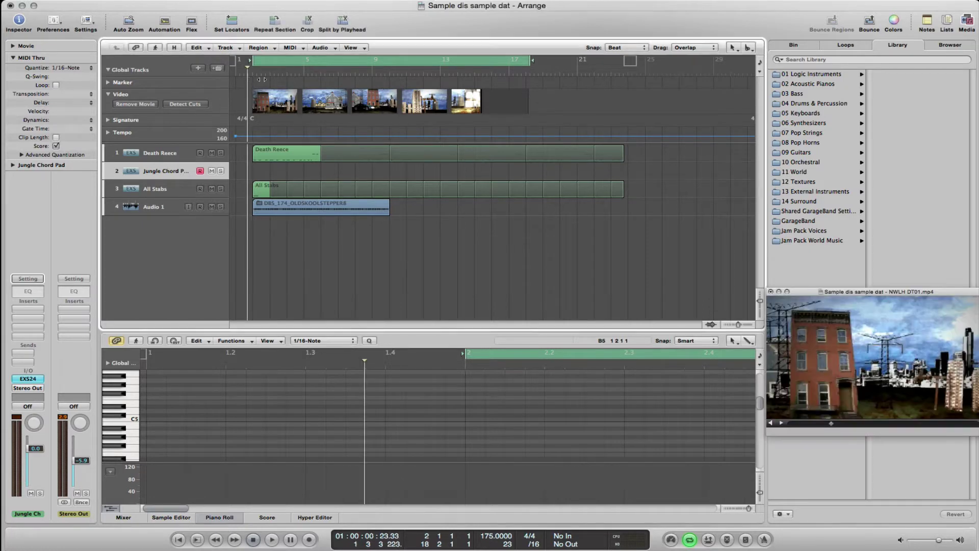
left_click(108, 94)
left_click(107, 70)
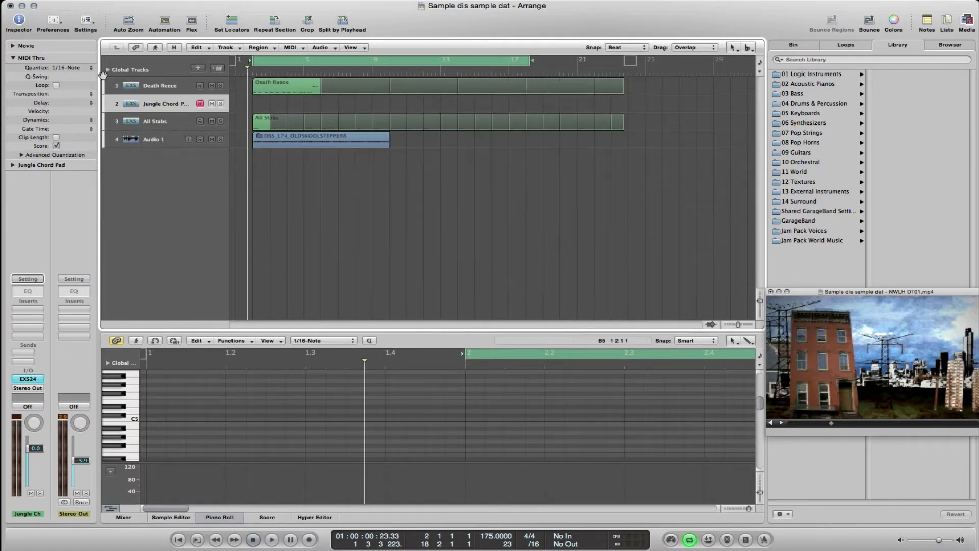
left_click(107, 70)
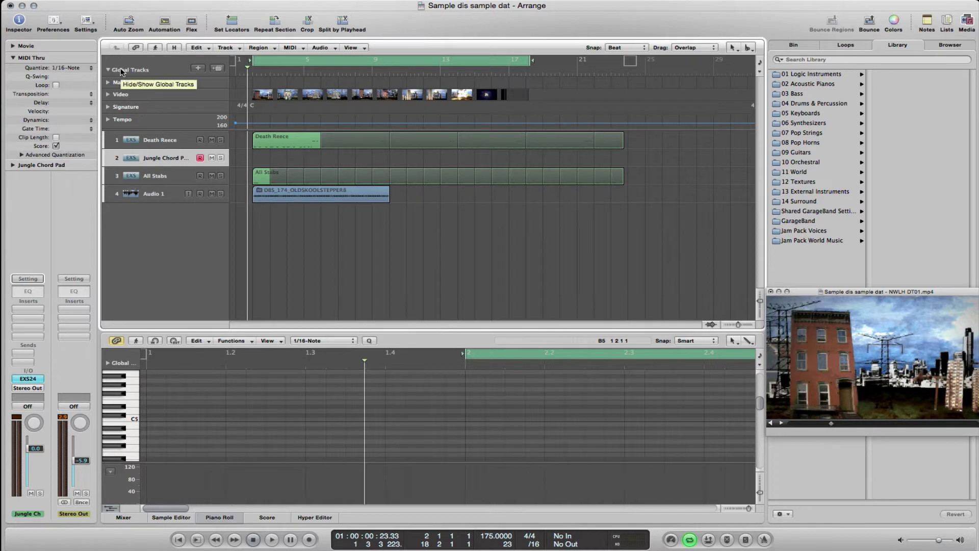
Turn the Video global track's display off and back on, and expand the track to show its larger thumbnails.
right_click(121, 71)
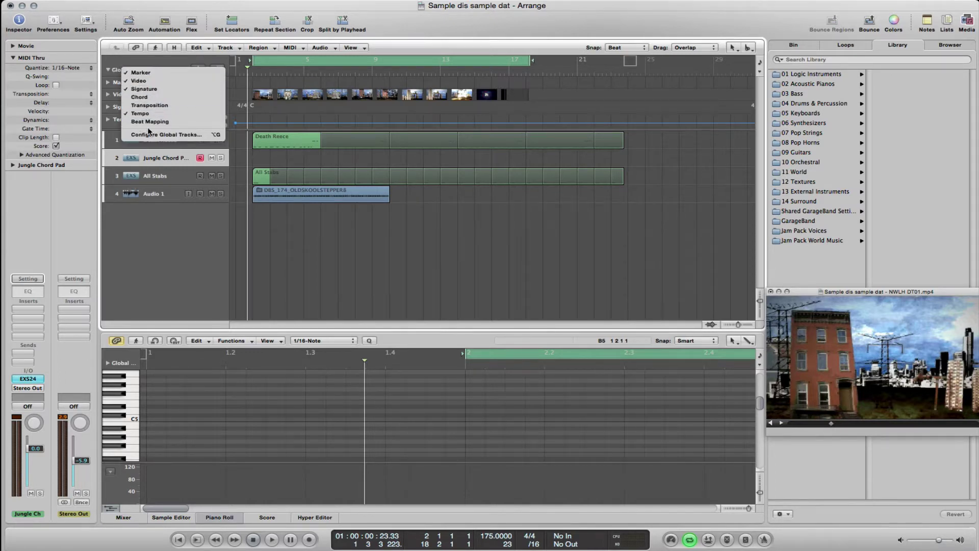
left_click(149, 82)
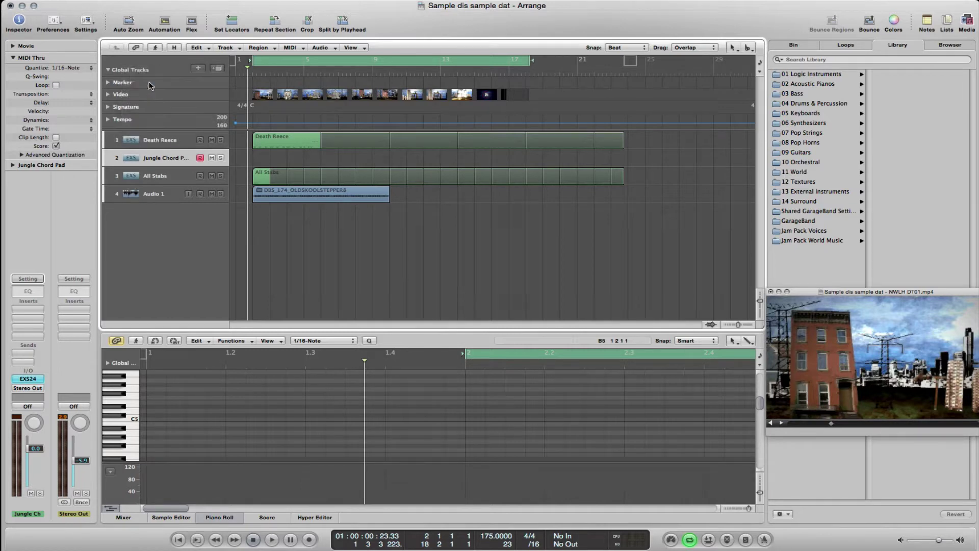
right_click(132, 71)
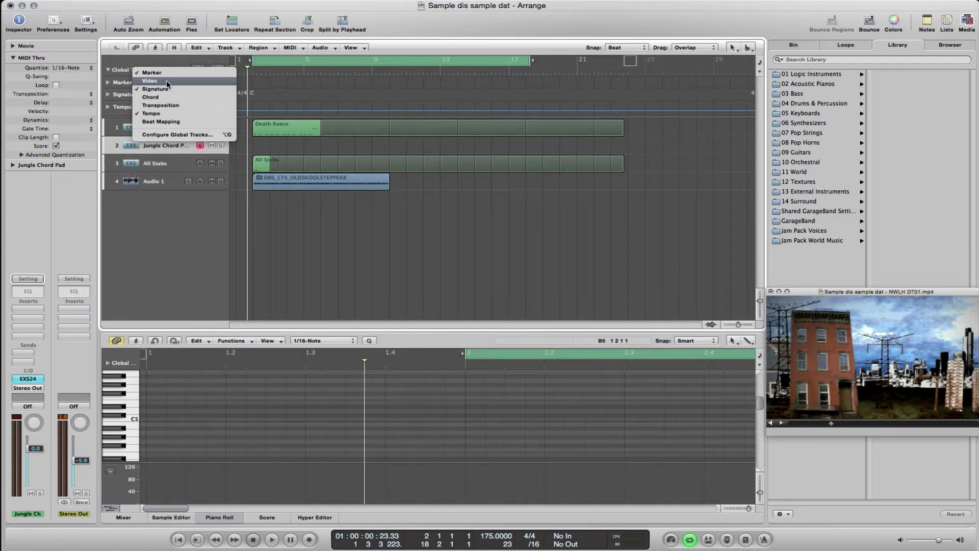
left_click(150, 81)
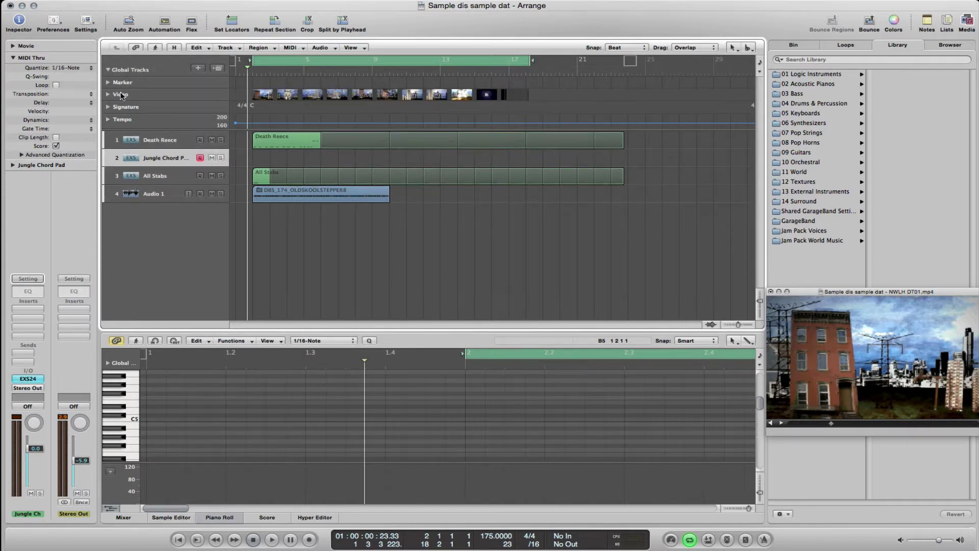
left_click(108, 95)
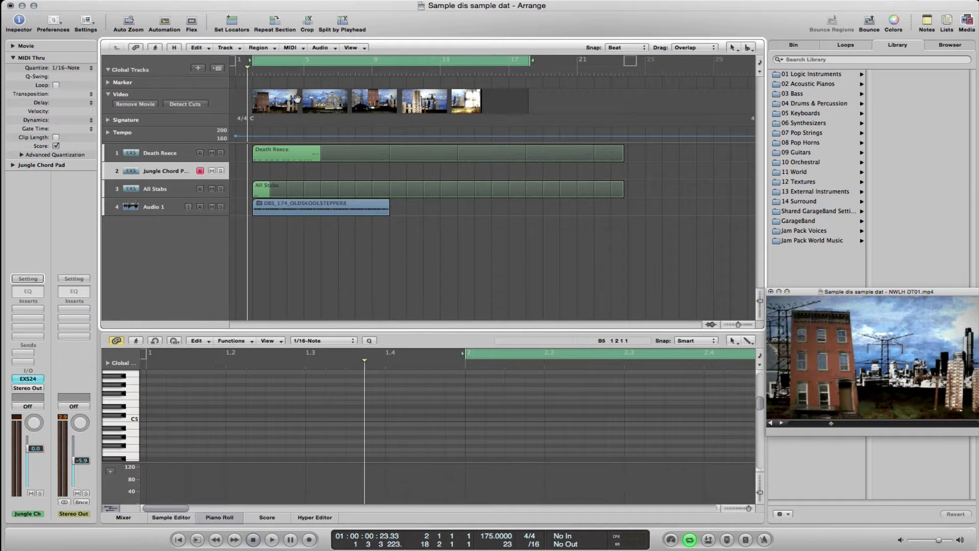
Play the project briefly from just before bar 2 alongside the floating movie window, and stop playback.
left_click(248, 71)
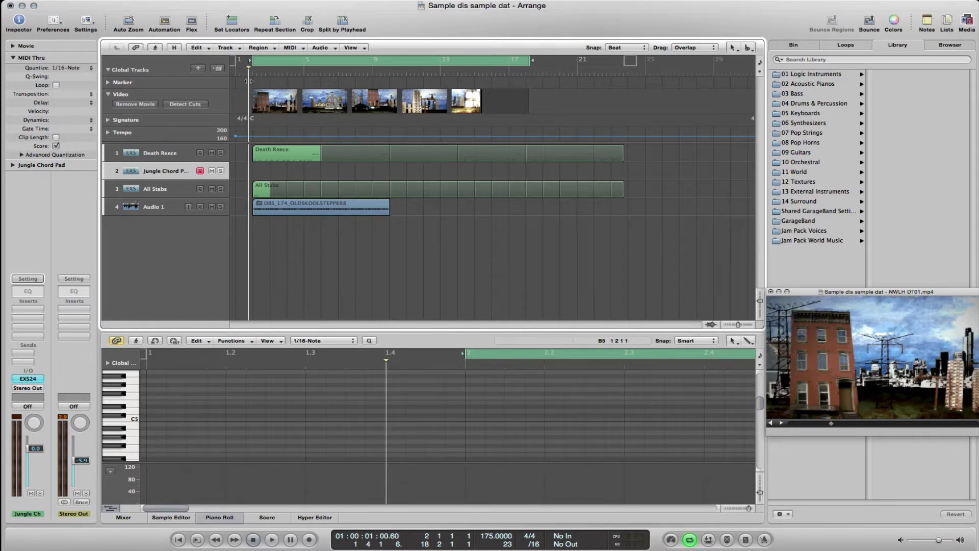
key("space")
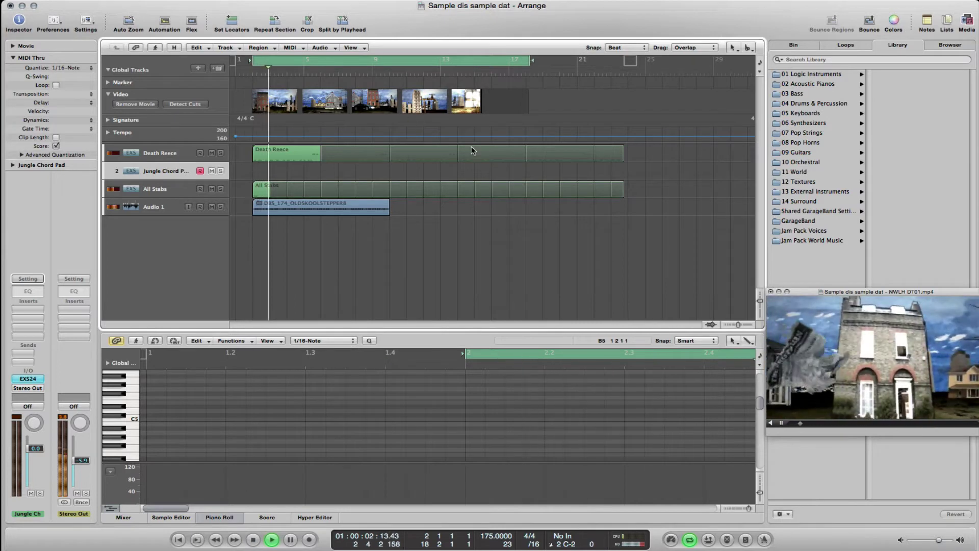
key("space")
Move the floating movie window over the arrangement, close it, and play the project with the Inspector's movie preview.
left_click_drag(861, 288, 349, 85)
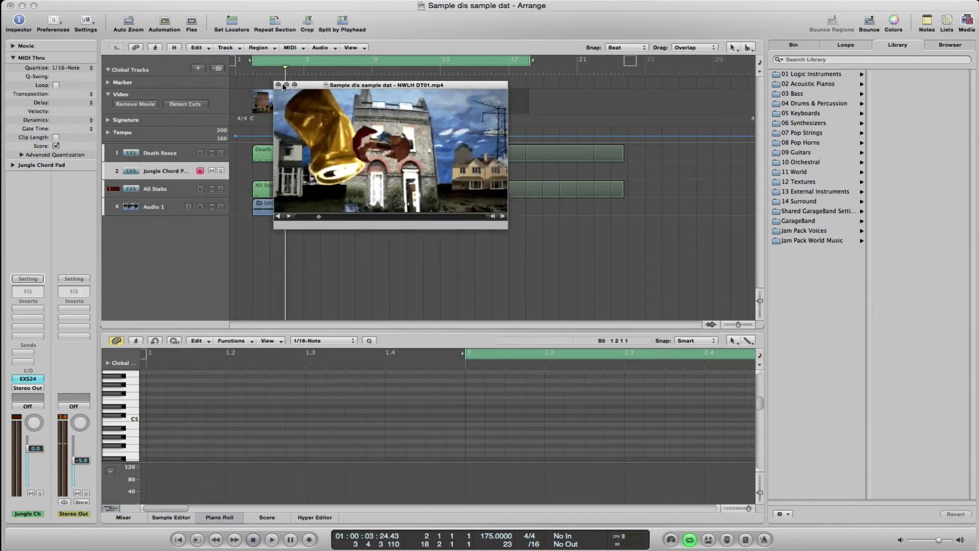
left_click(278, 86)
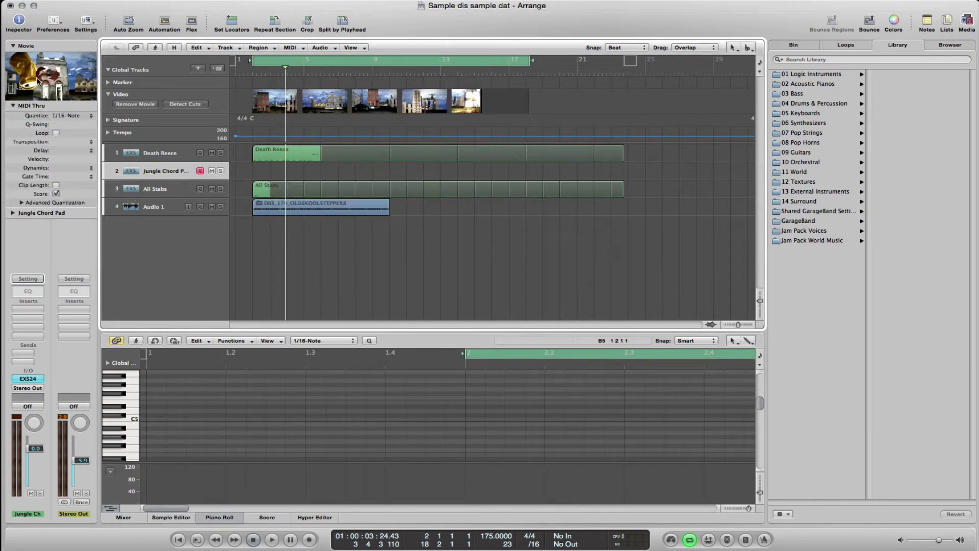
key("space")
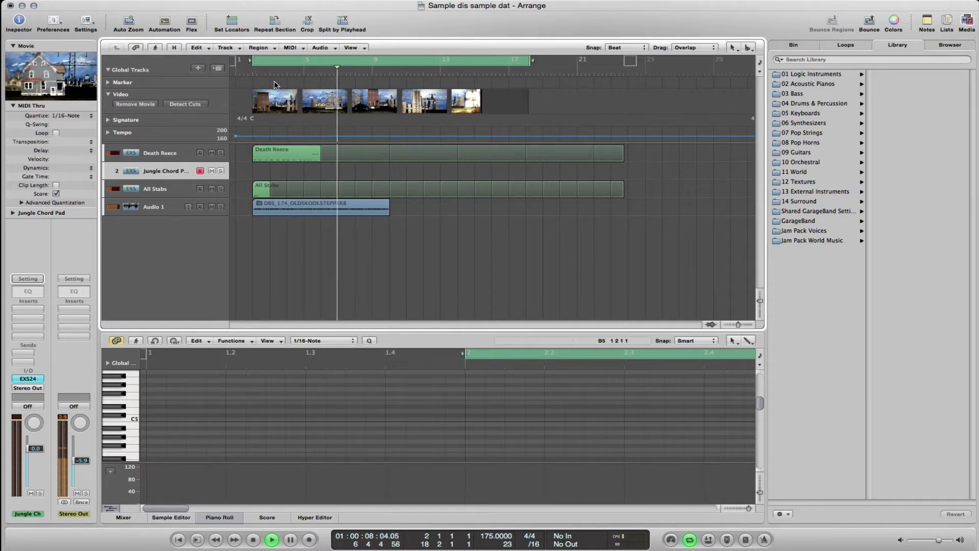
key("space")
key("space")
key("space")
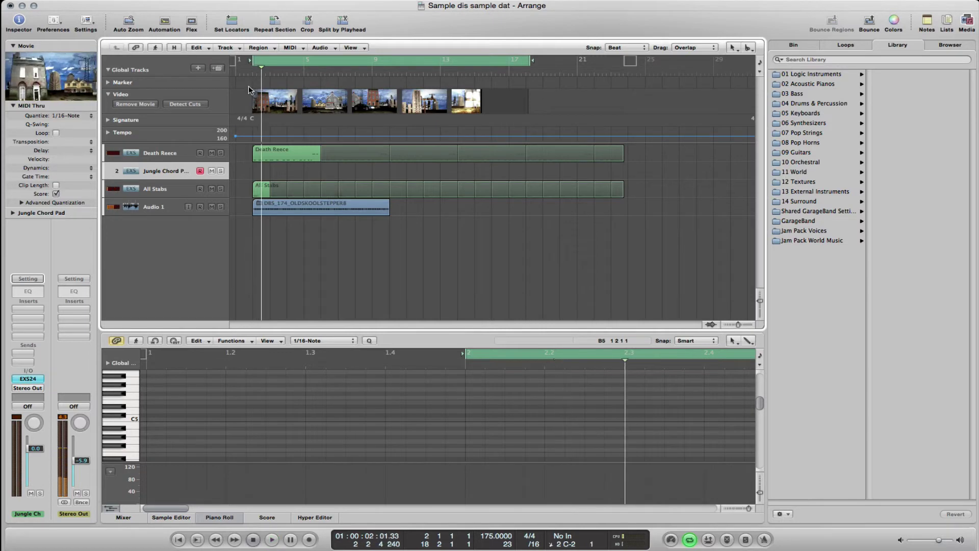
Open the movie in a floating window, enlarge it, and move it clear of the arranged tracks.
double_click(40, 71)
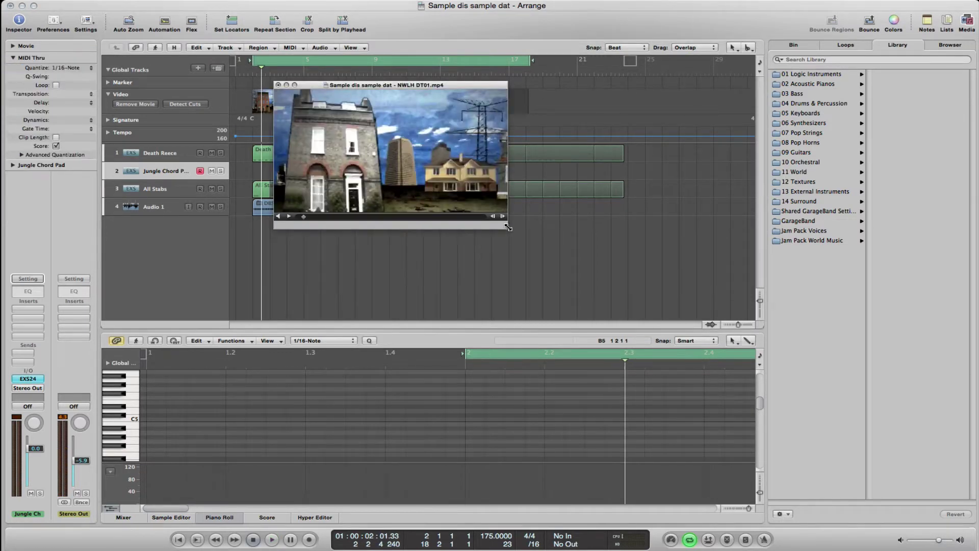
left_click_drag(507, 227, 660, 309)
left_click_drag(488, 88, 794, 277)
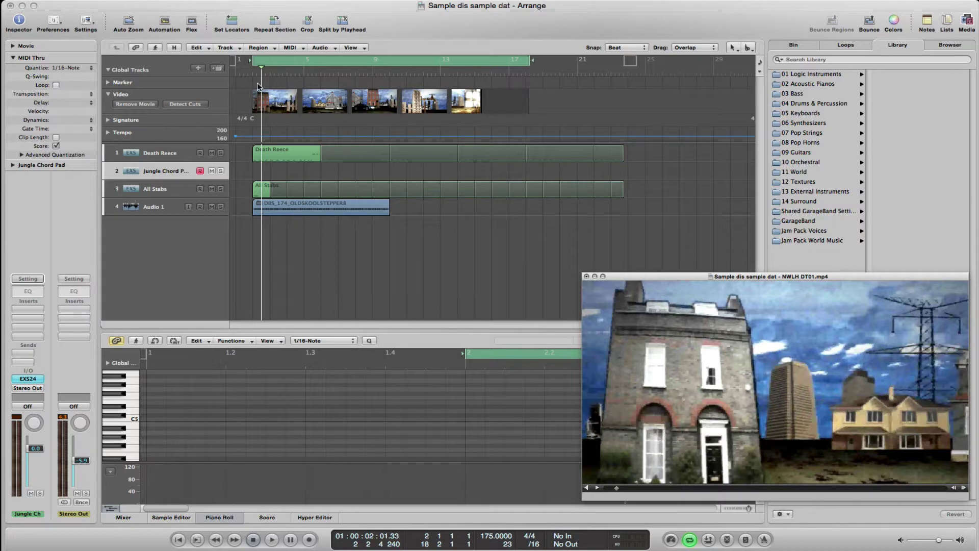
Return the playhead to just before bar 2 and shorten the project end to bar 18 to match the video's length.
left_click(247, 65)
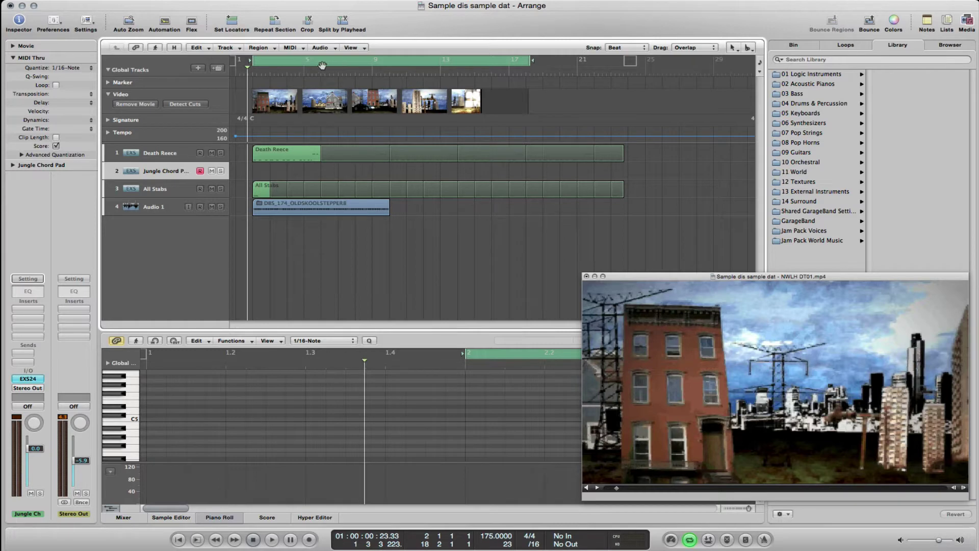
left_click(628, 60)
mouse_move(628, 60)
left_mouse_down()
mouse_move(520, 60)
mouse_move(574, 60)
mouse_move(546, 60)
left_mouse_up()
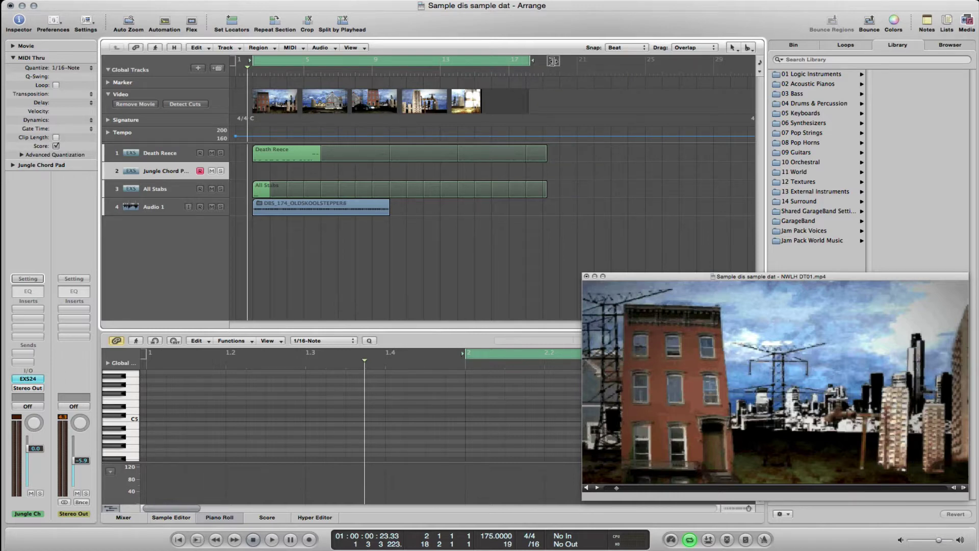
left_click(544, 61)
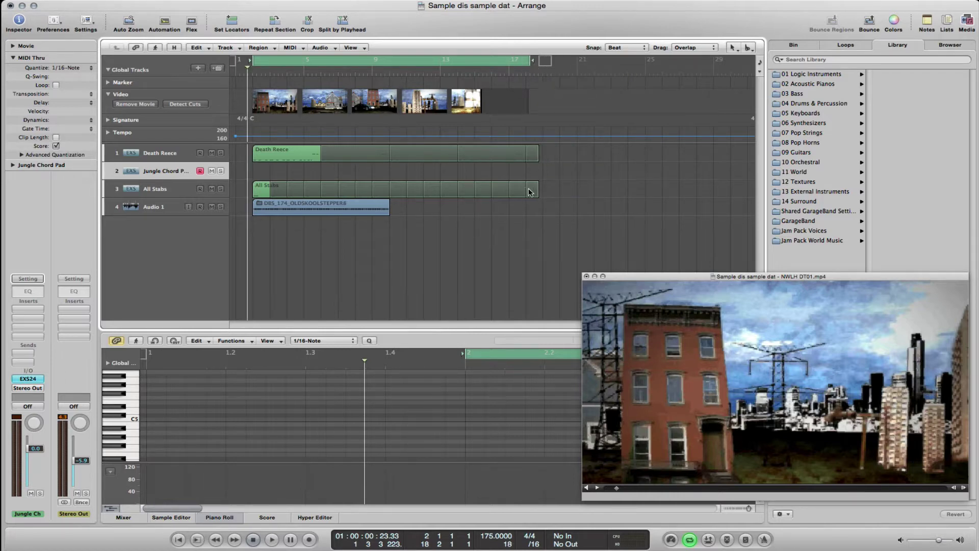
left_click_drag(542, 59, 533, 60)
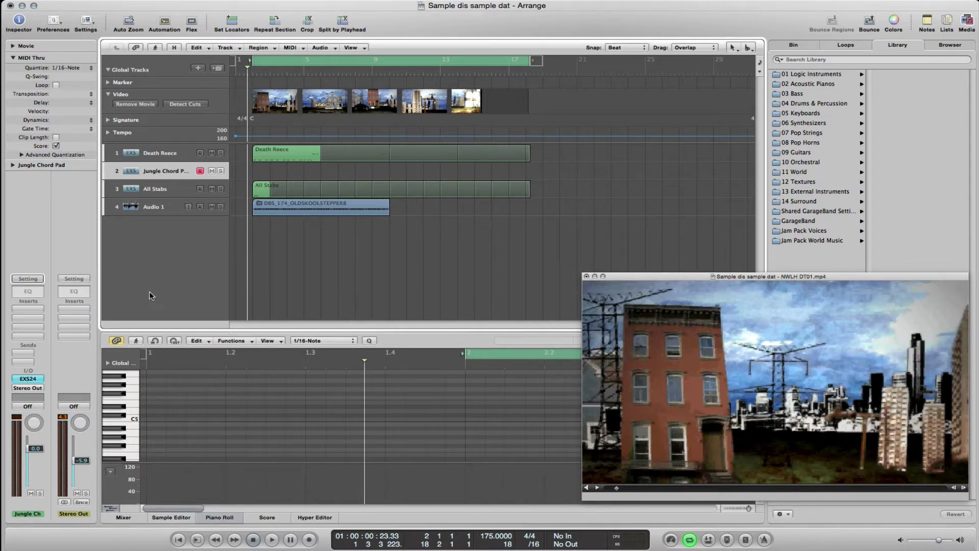
Create one new External MIDI track.
left_click(198, 69)
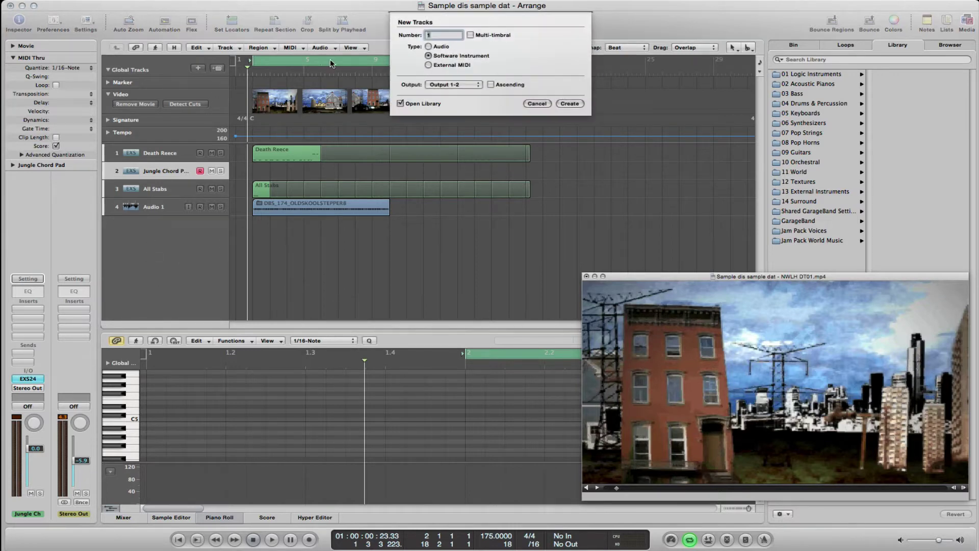
left_click(435, 65)
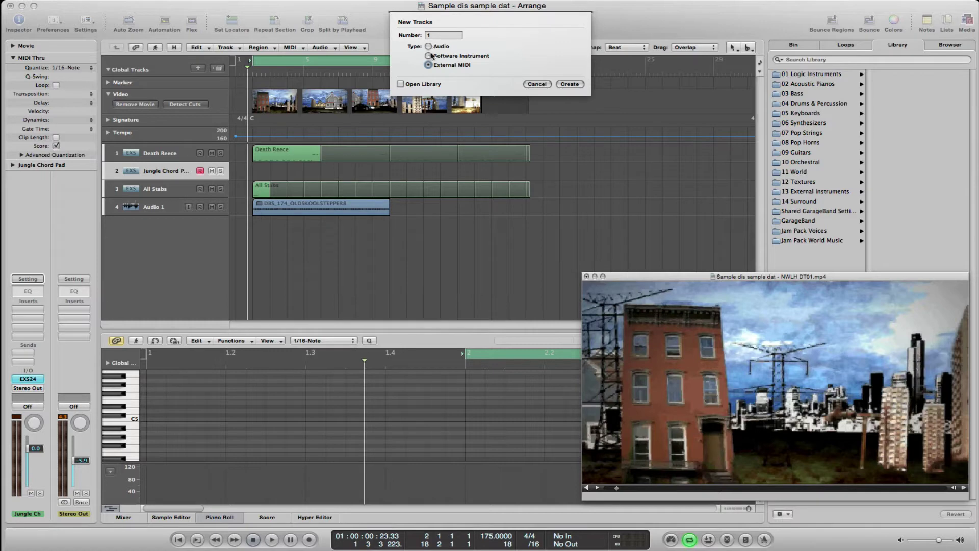
left_click(429, 57)
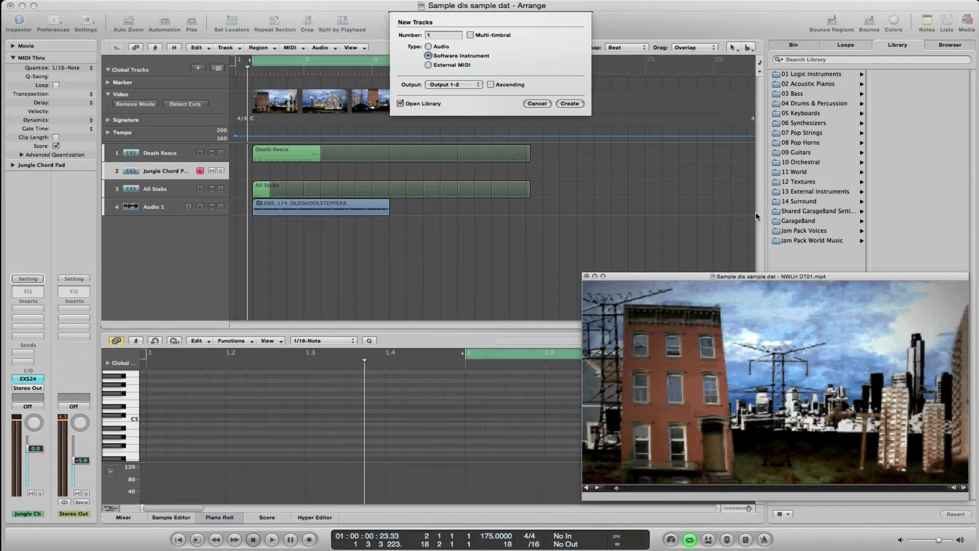
left_click(428, 65)
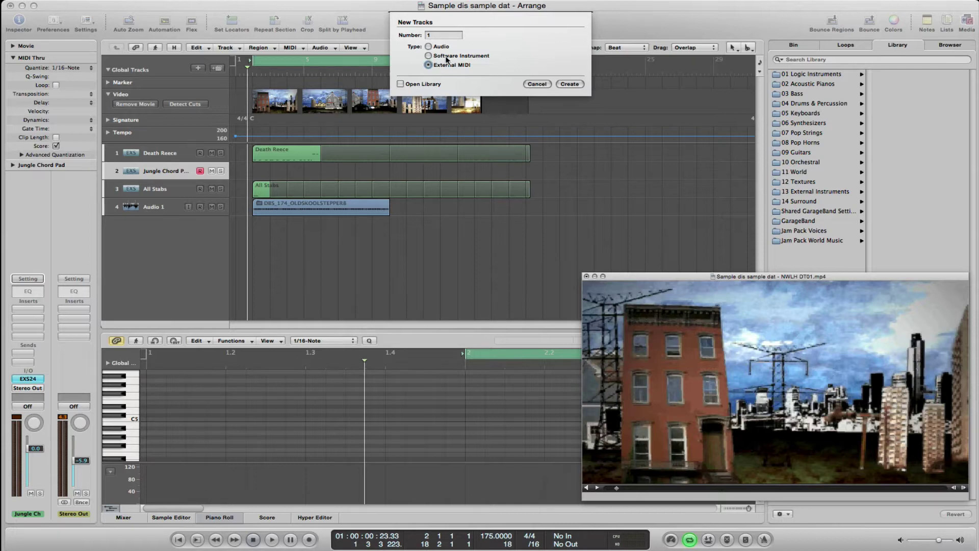
left_click(570, 84)
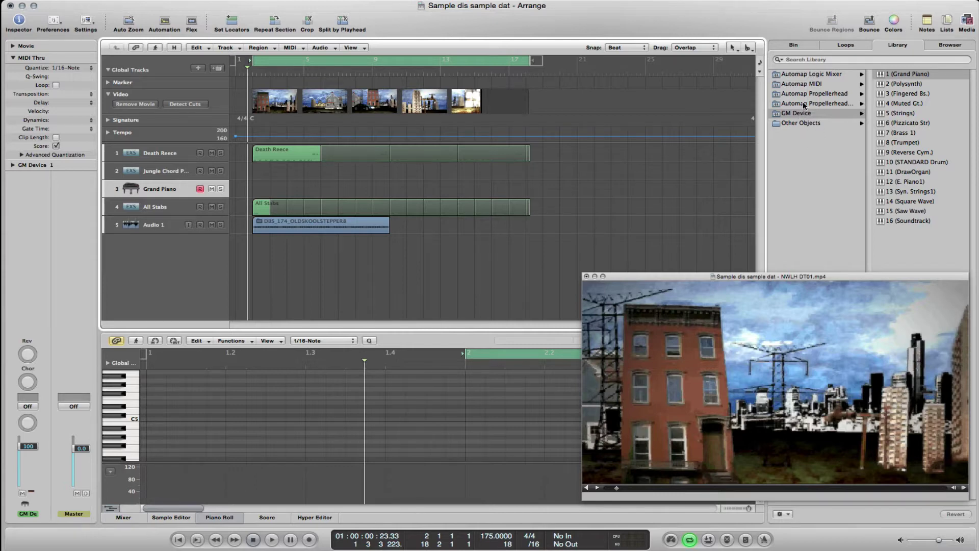
Browse the external MIDI devices in the Library and assign GM Device channel 1 (Grand Piano) to the new track.
left_click(804, 104)
left_click(804, 94)
left_click(804, 85)
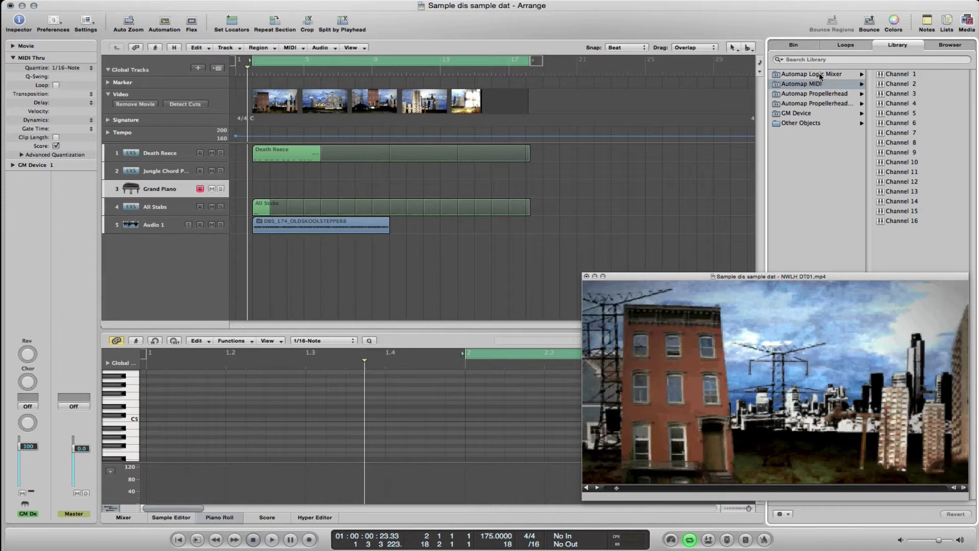
left_click(815, 75)
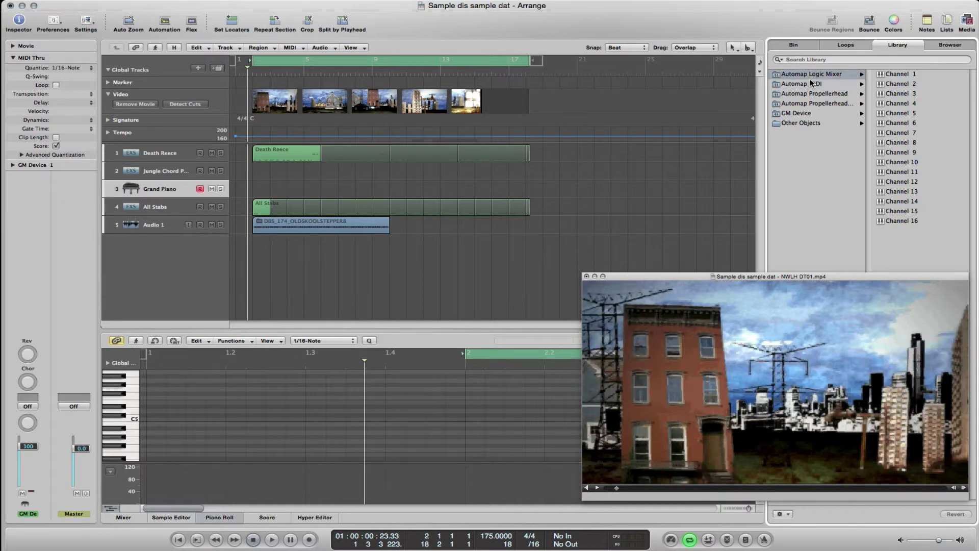
left_click(804, 114)
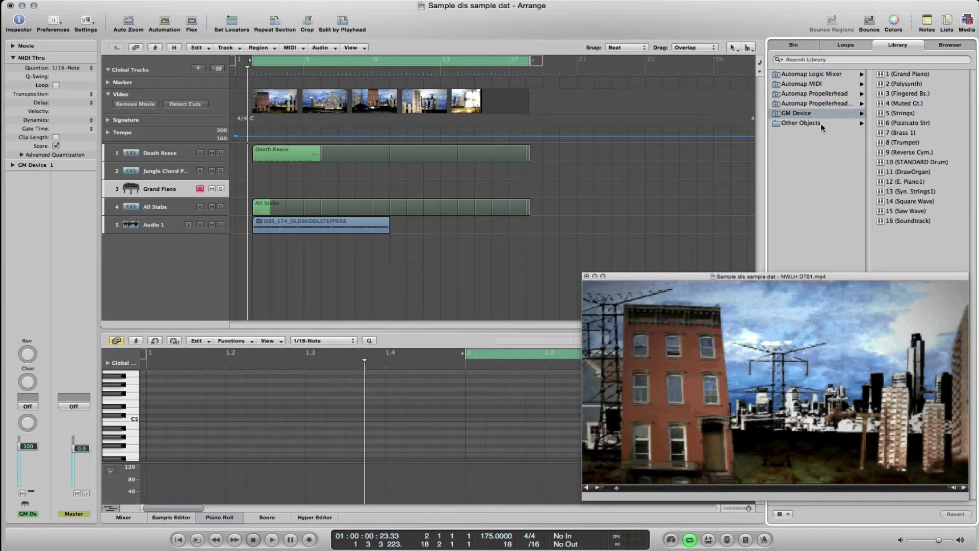
left_click(821, 124)
left_click(892, 75)
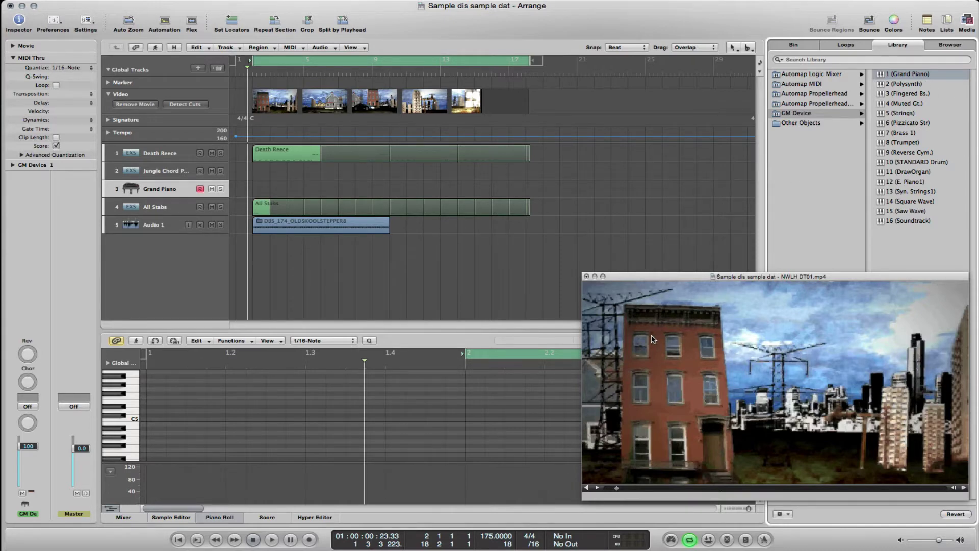
Delete the Grand Piano external MIDI track.
left_click(160, 173)
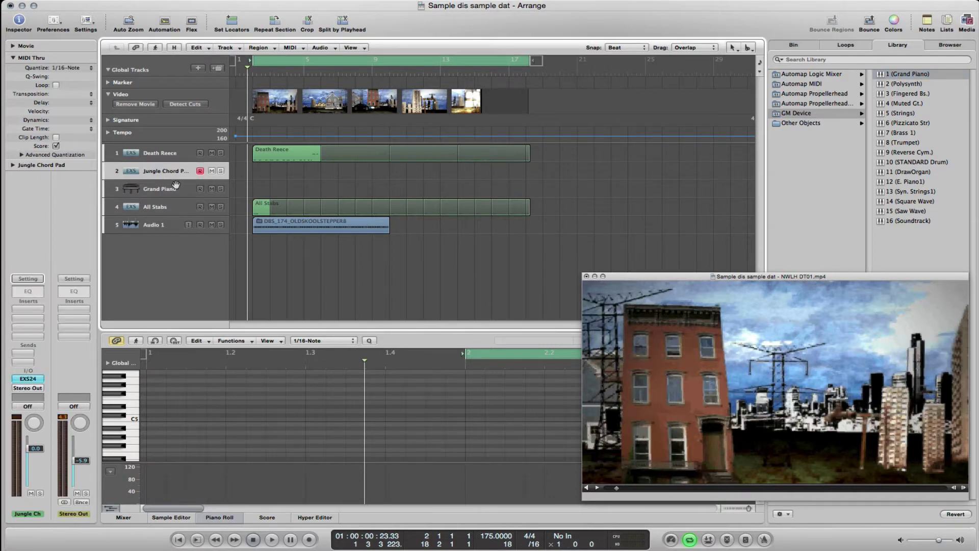
left_click(174, 187)
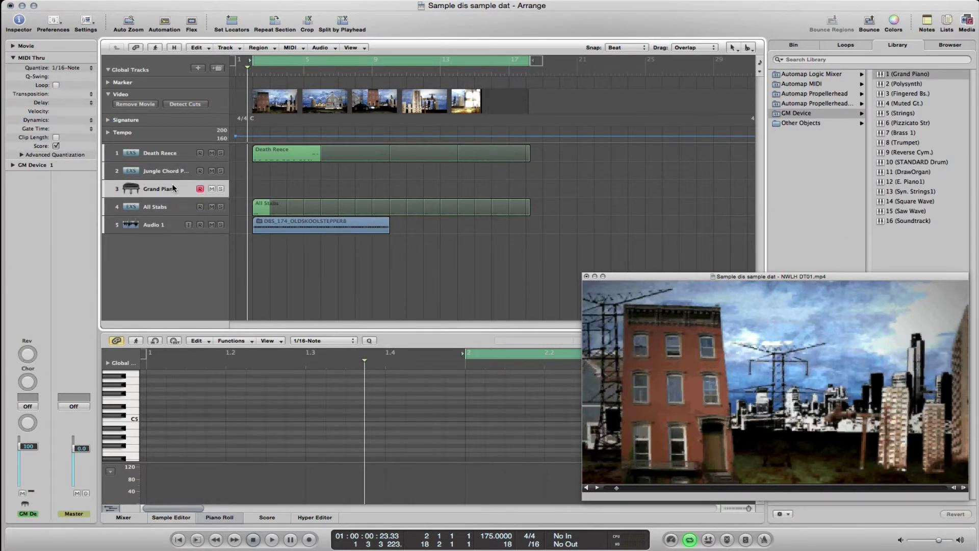
key("super+BackSpace")
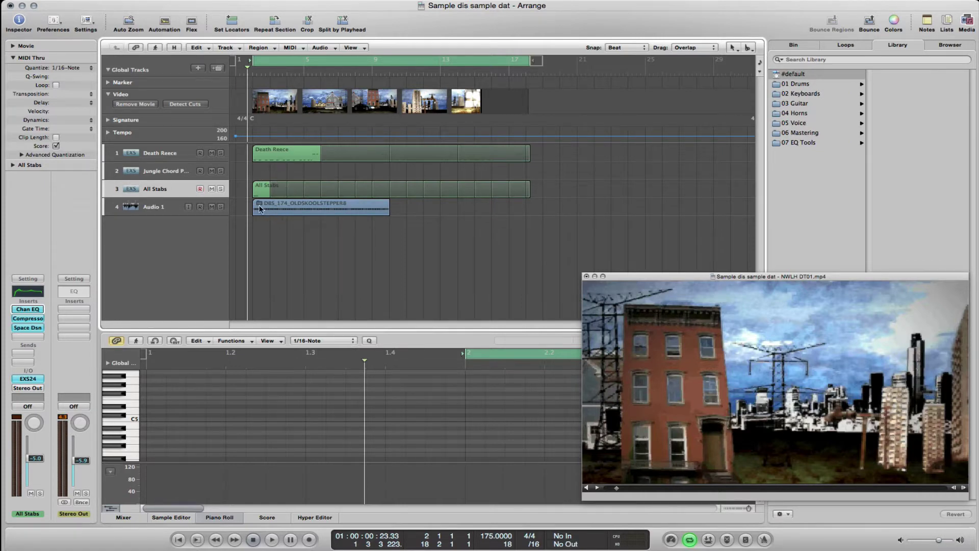
Enable the metronome and create one Software Instrument track with output 1-2 and the Library open.
left_click(764, 539)
left_click(198, 69)
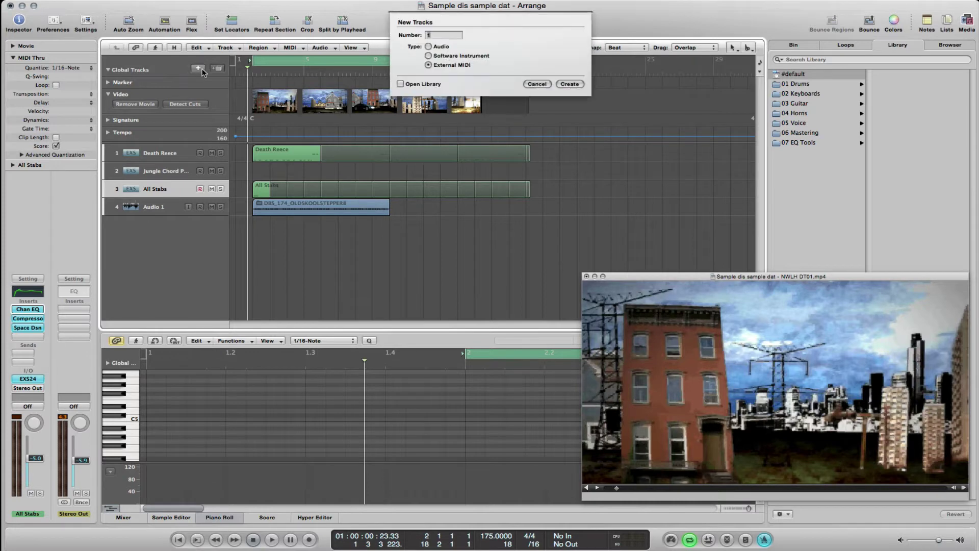
left_click(427, 56)
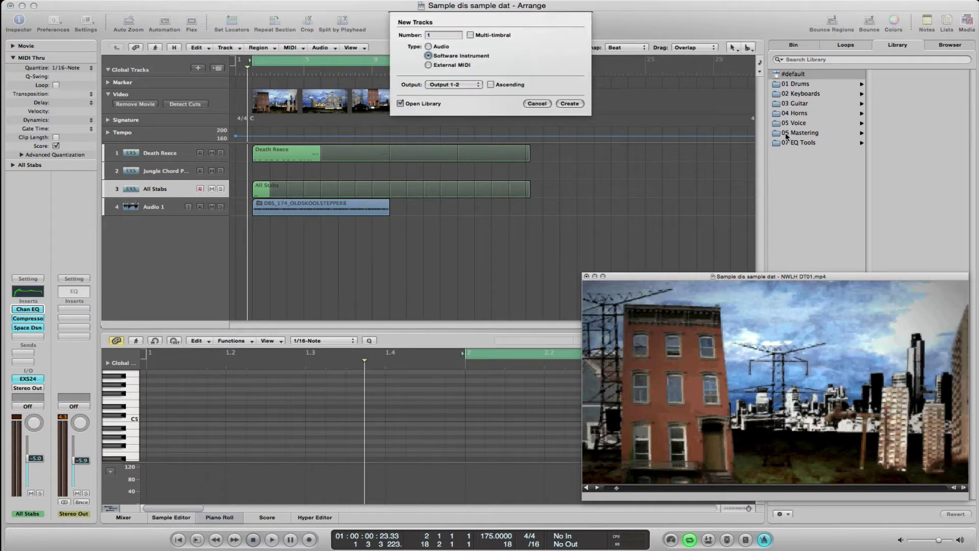
left_click(568, 103)
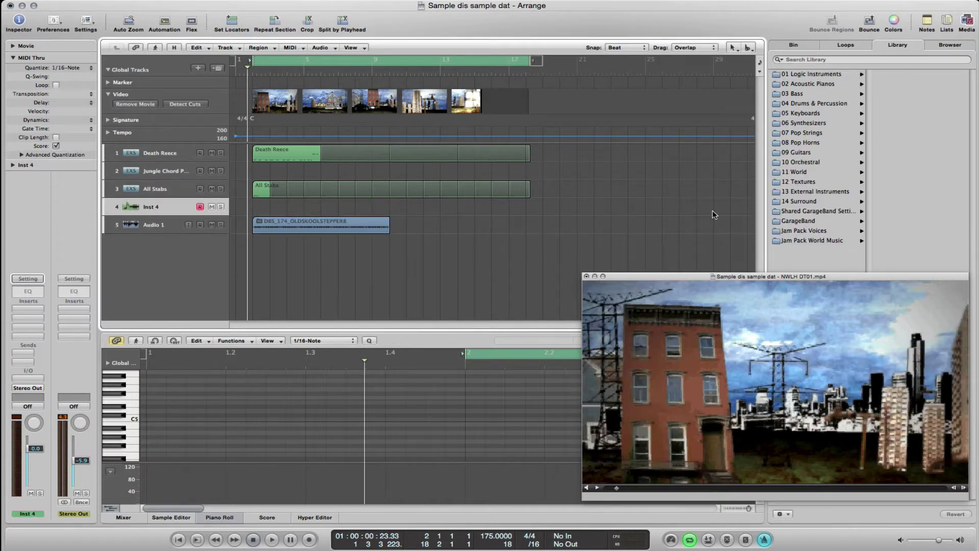
Load the Ultrabeat Drum Machine from 01 Logic Instruments on track 4 and show the Caps Lock keyboard in the empty arrange area.
left_click(815, 75)
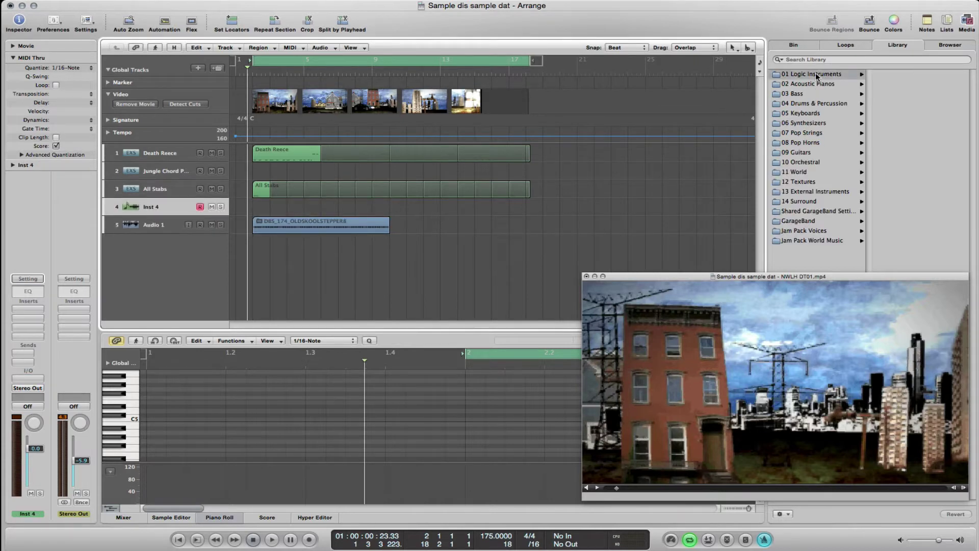
left_click(906, 213)
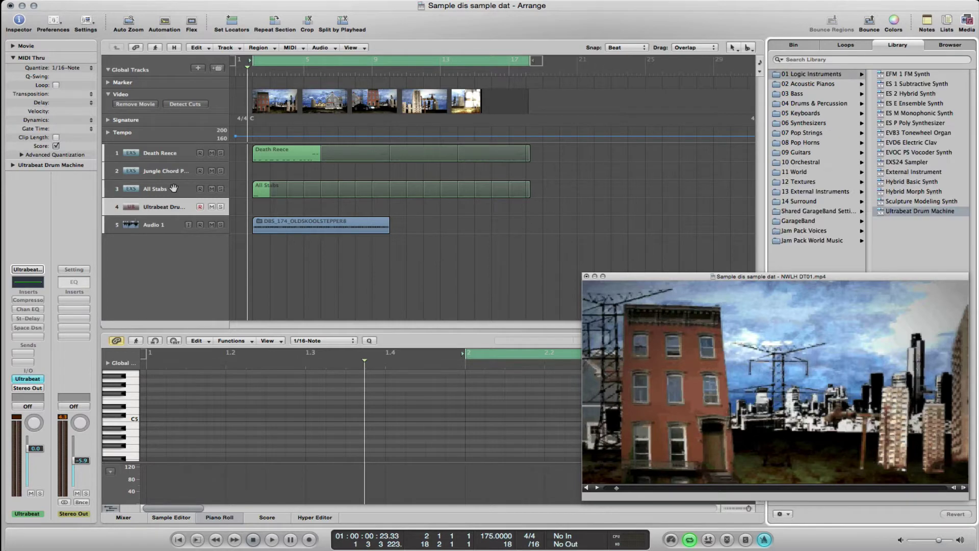
key("Caps_Lock")
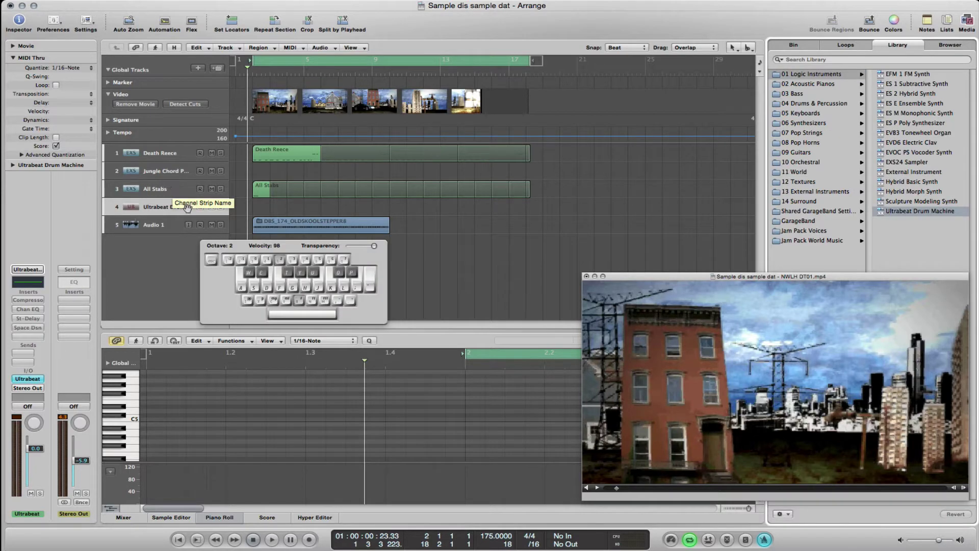
left_click_drag(240, 249, 428, 248)
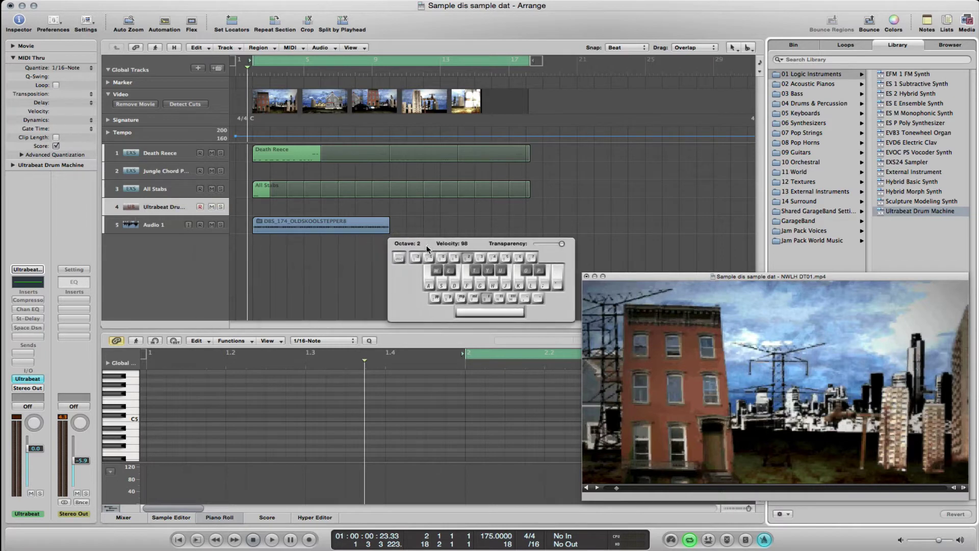
Audition several neighbouring Ultrabeat drum sounds at octave 2 with the on-screen musical keyboard.
key("d")
key("s")
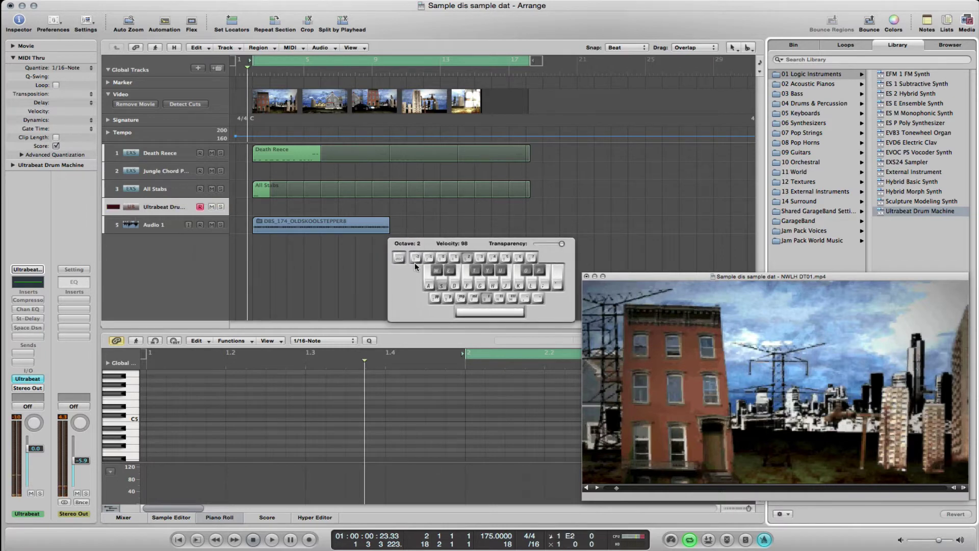
key("d")
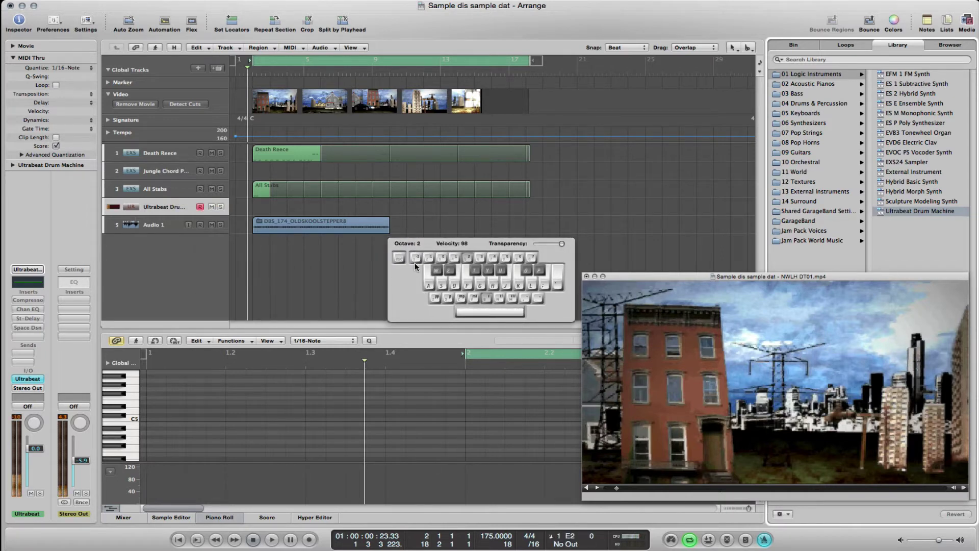
key("f")
key("g")
key("f")
key("d")
key("d")
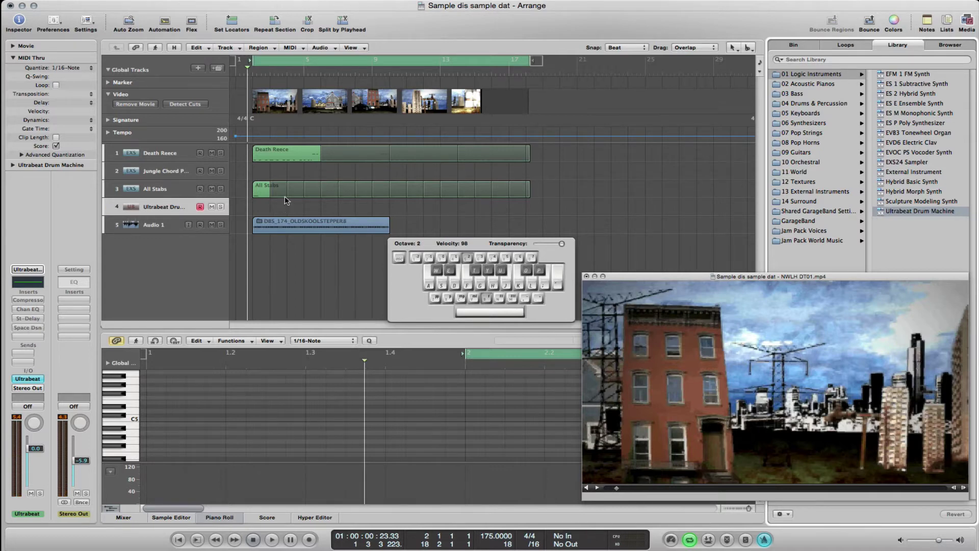
Shorten the cycle range to run from bar 2 to bar 5 and test the E2 drum sound.
left_click_drag(532, 59, 305, 60)
key("d")
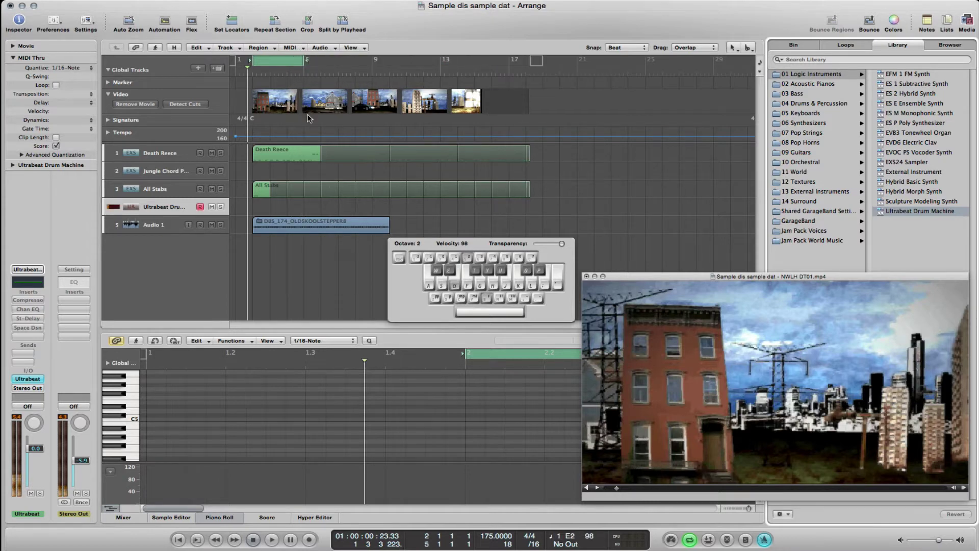
key("d")
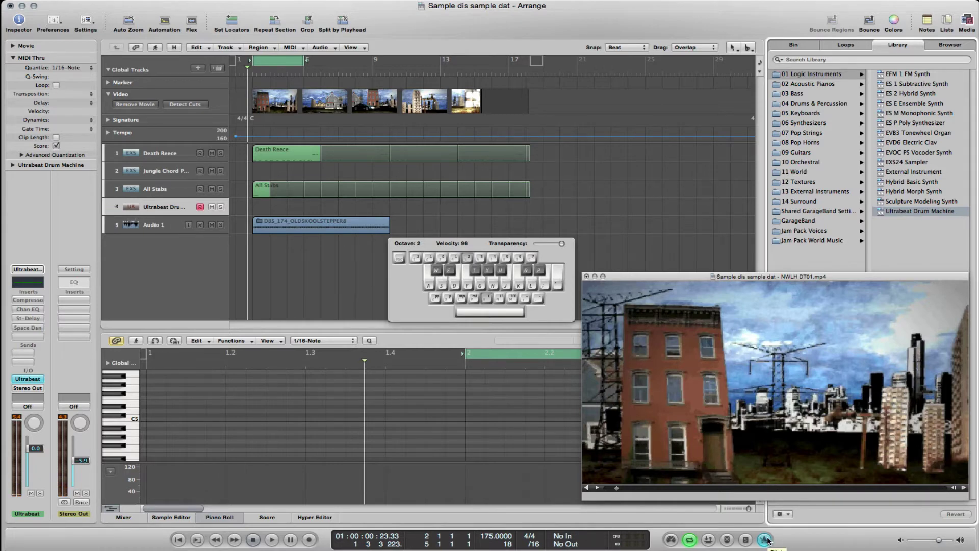
Record a repeated E2 drum pattern on the Ultrabeat track across the cycle range, ending the recording once it is captured.
left_click(310, 539)
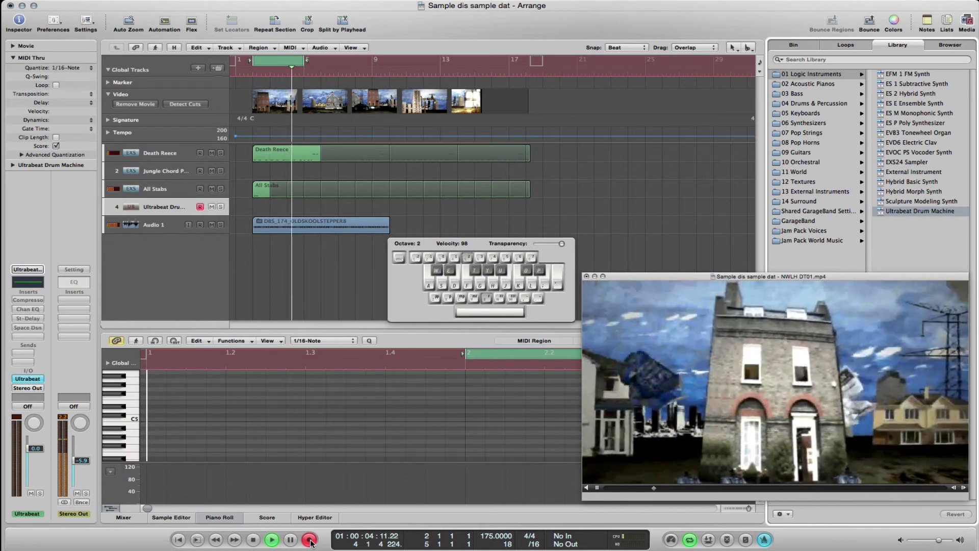
key("d")
key("d")
key("d")
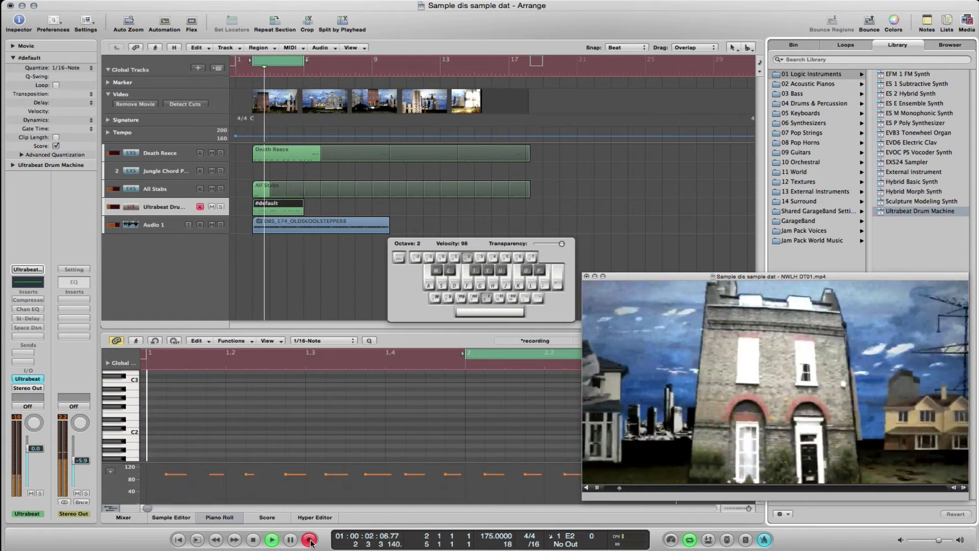
left_click(309, 539)
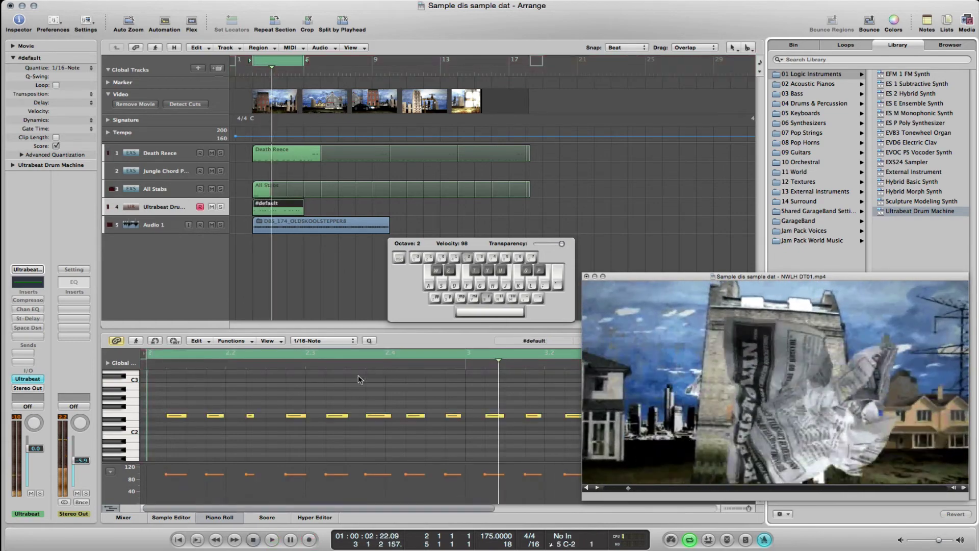
Solo the Ultrabeat track and play back the recorded drum pattern.
left_click(221, 207)
key("space")
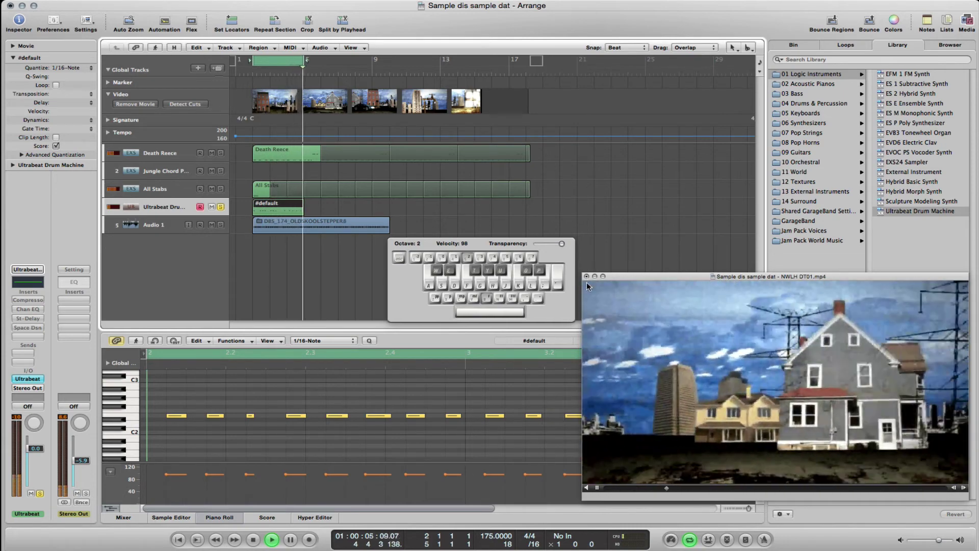
key("space")
Close the floating movie window and open the recorded Ultrabeat region in the Piano Roll.
left_click_drag(628, 276, 635, 131)
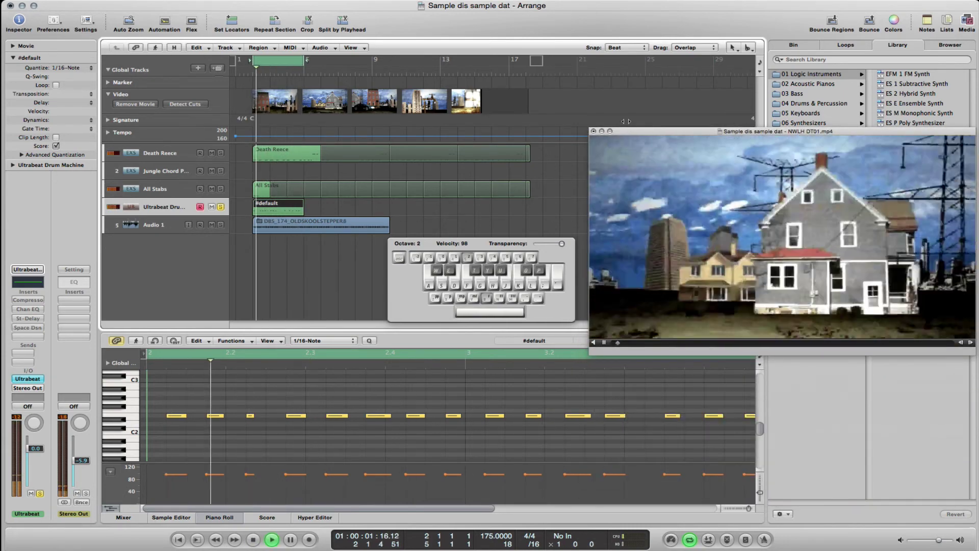
key("p")
left_click(593, 131)
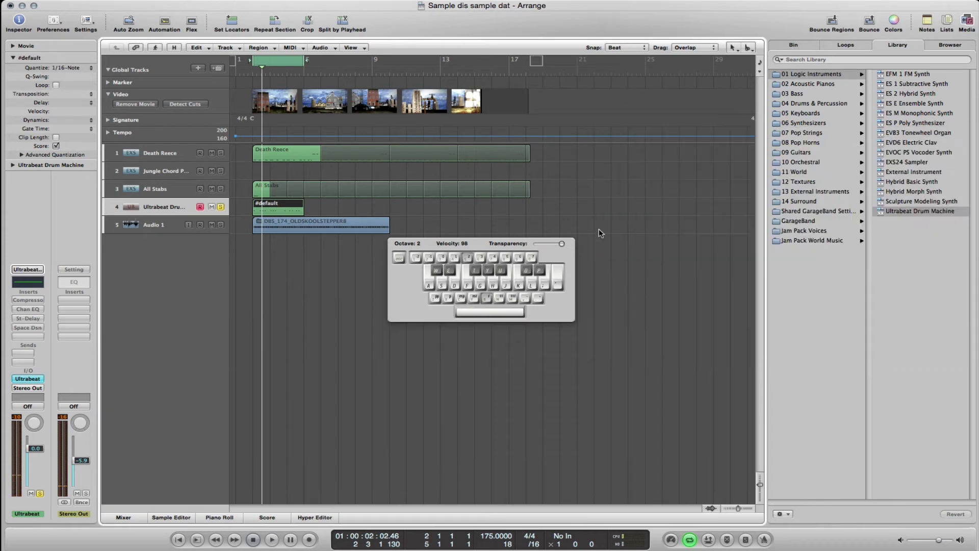
double_click(268, 204)
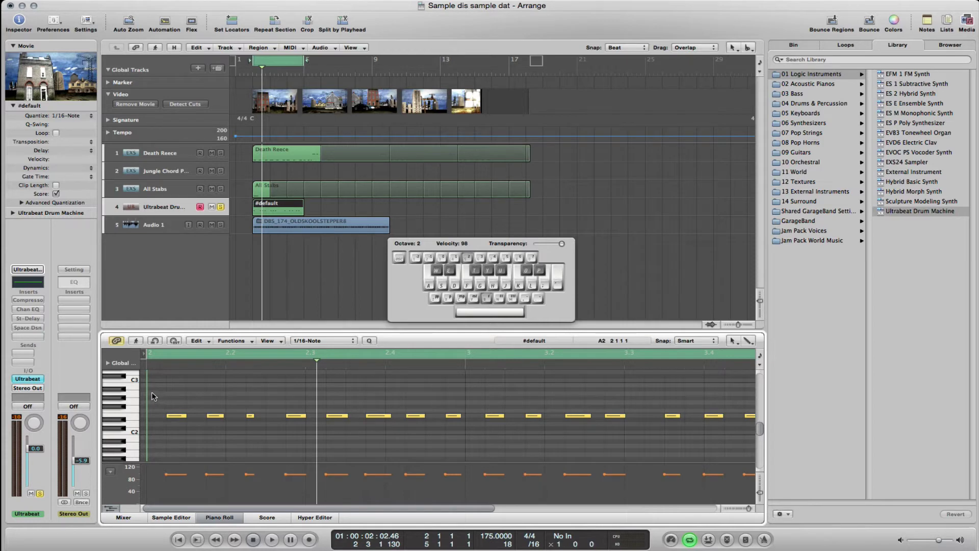
Select all notes of the drum region and quantize them to 1/16-Note.
left_click_drag(151, 391, 775, 429)
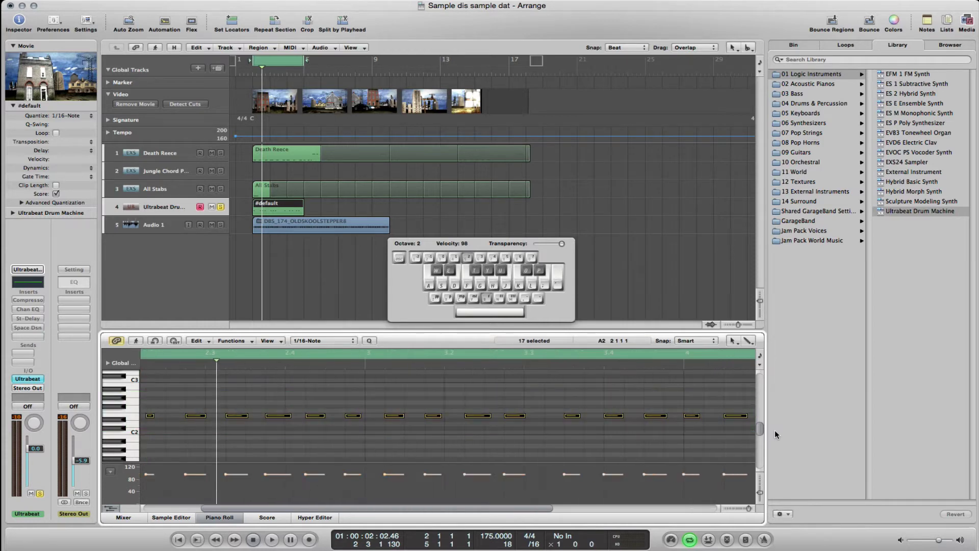
left_click_drag(466, 395, 497, 432)
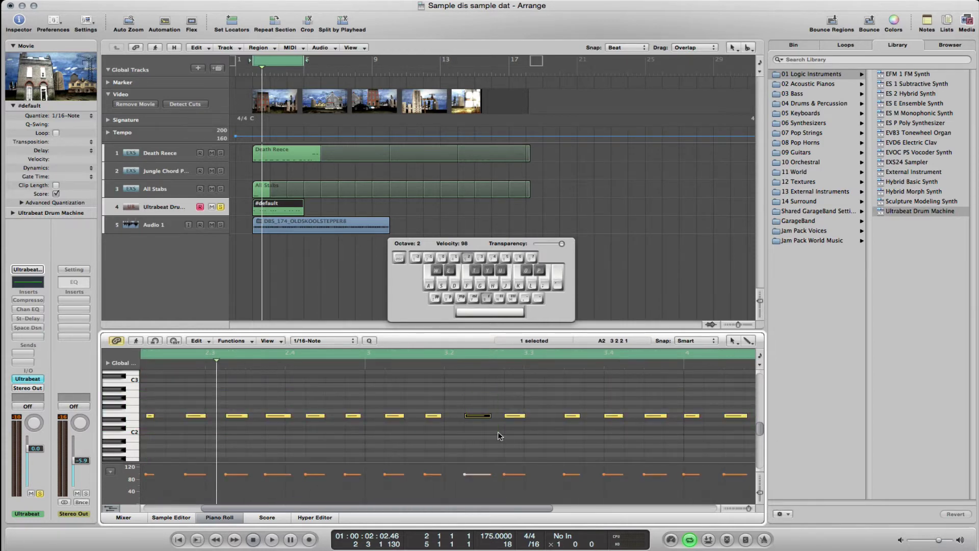
key("super+a")
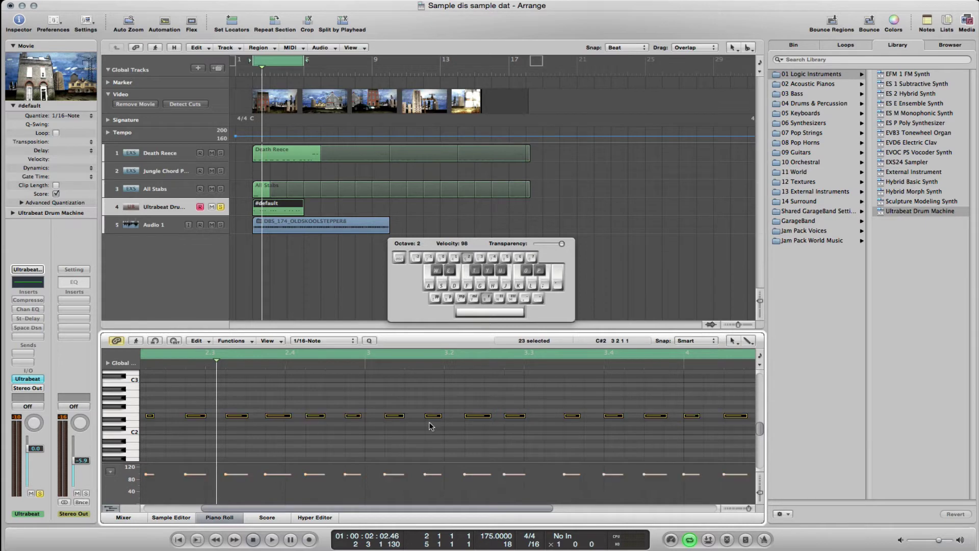
left_click(348, 340)
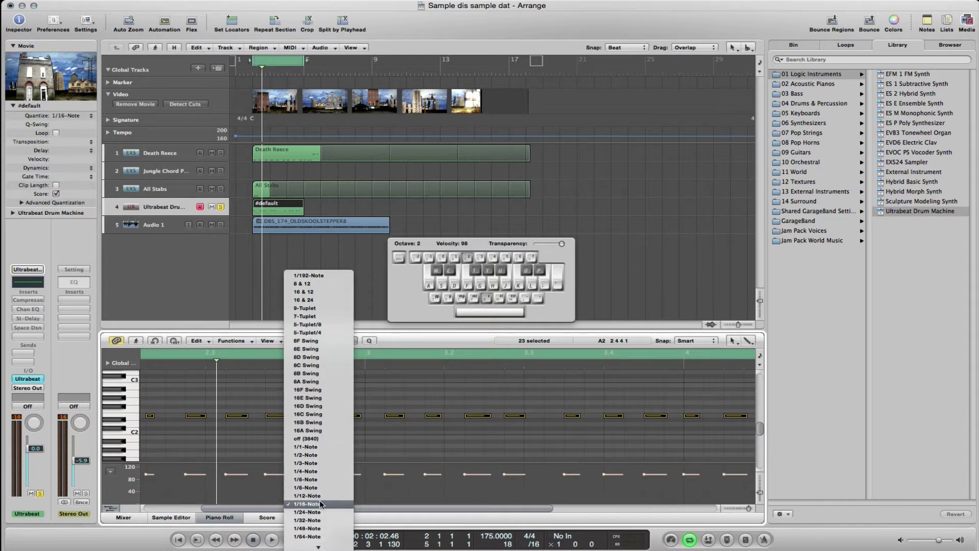
left_click(319, 503)
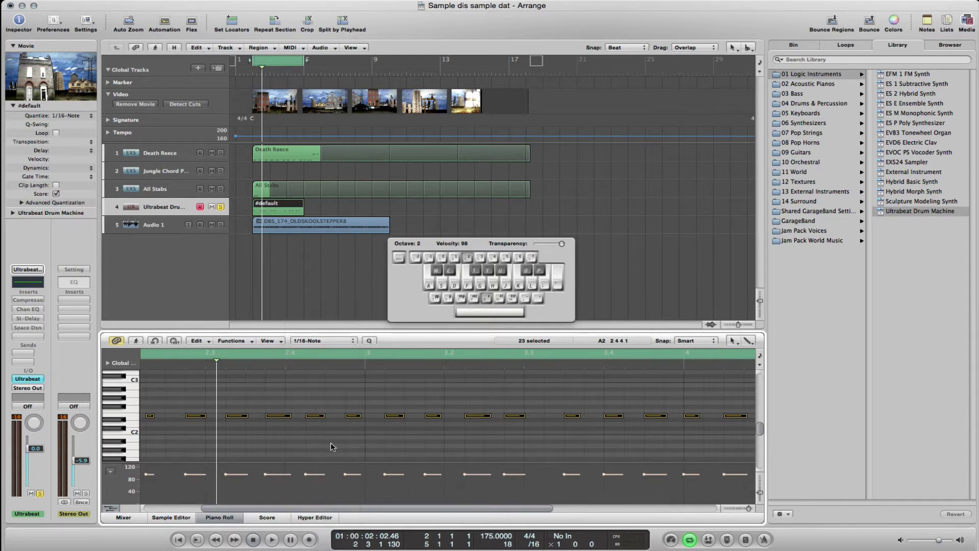
left_click(369, 342)
Try 16E Swing quantization on all the selected drum notes and play the result.
left_click(314, 340)
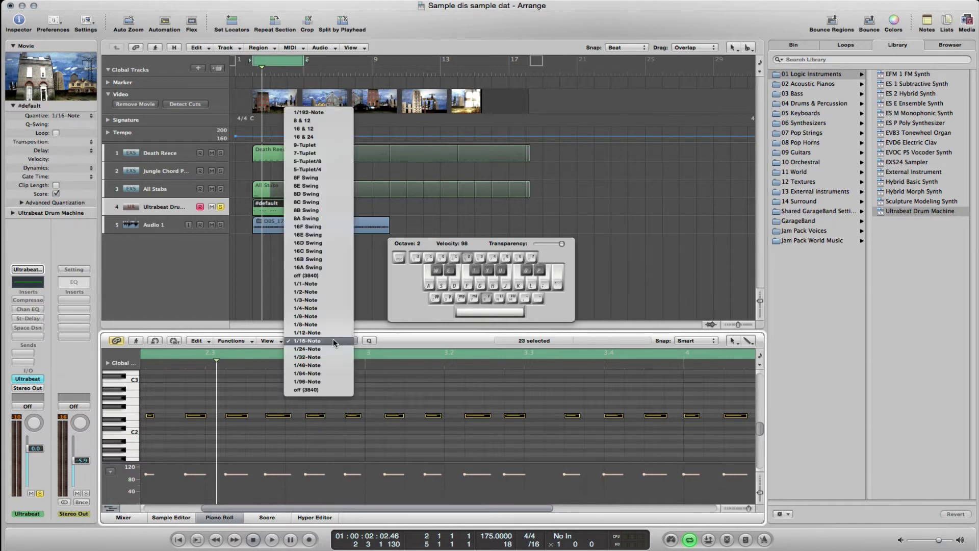
left_click(317, 235)
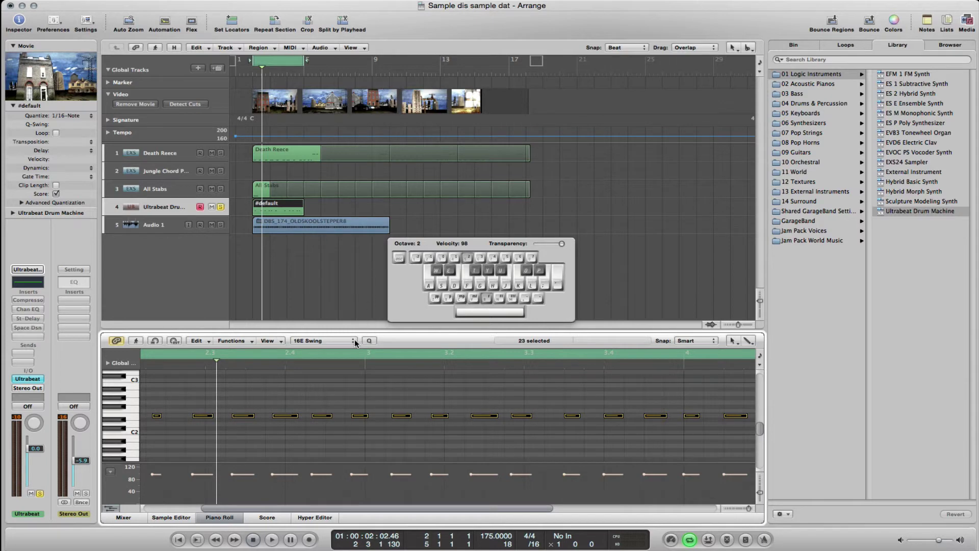
key("space")
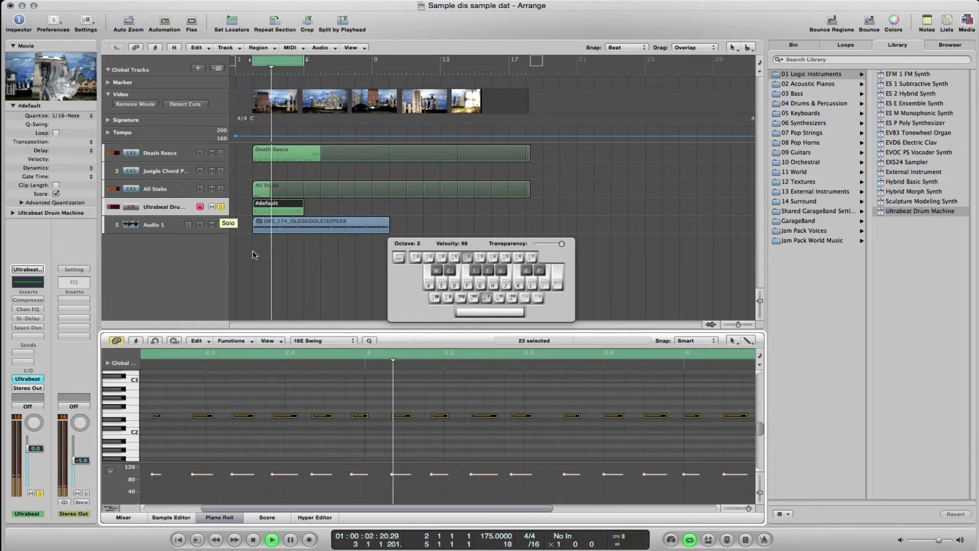
Unsolo the Ultrabeat track and play the swung pattern together with the other tracks.
left_click(220, 206)
key("space")
key("space")
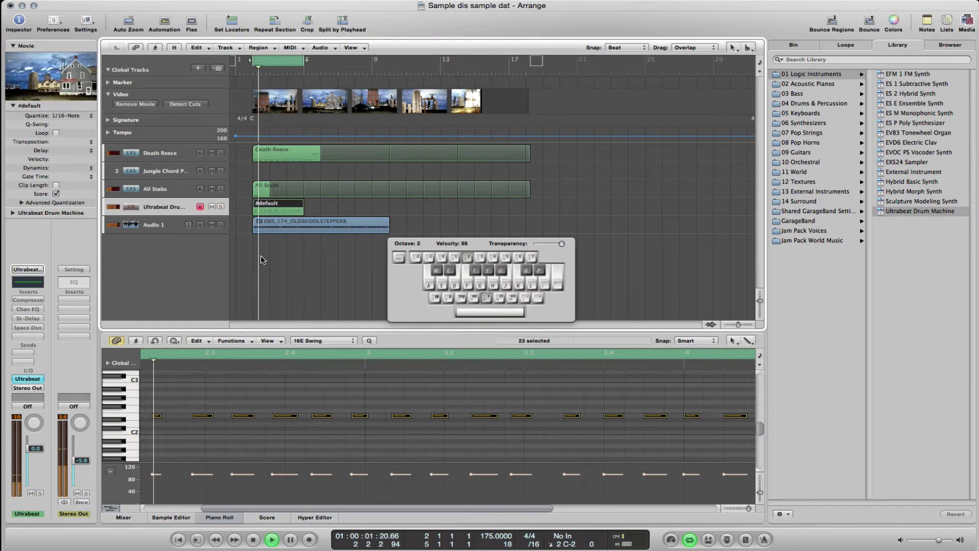
key("space")
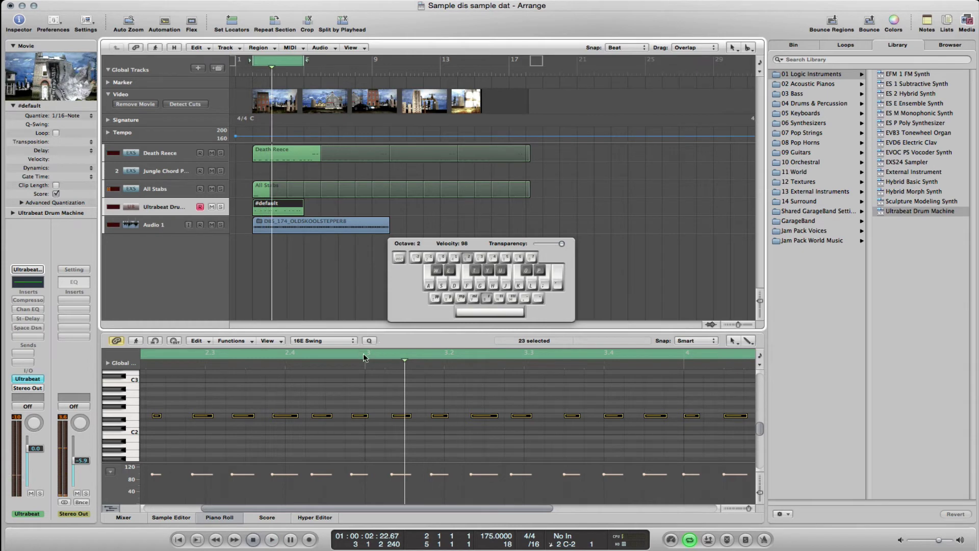
Set the selected drum notes' quantization back to 1/16-Note.
left_click(350, 340)
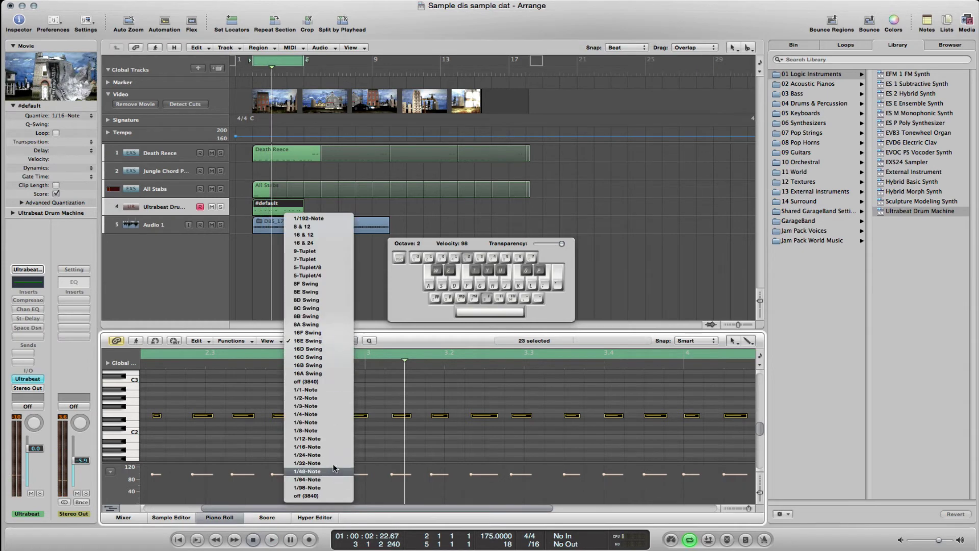
left_click(331, 446)
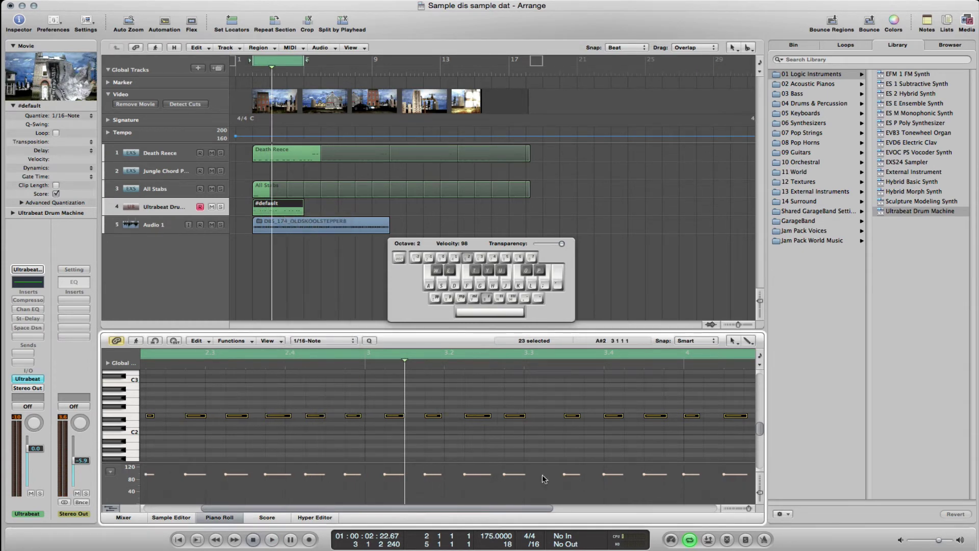
Copy the short E2 note at 2 2 2 1 to the start of bar 2 in the Piano Roll.
left_click_drag(746, 506, 744, 508)
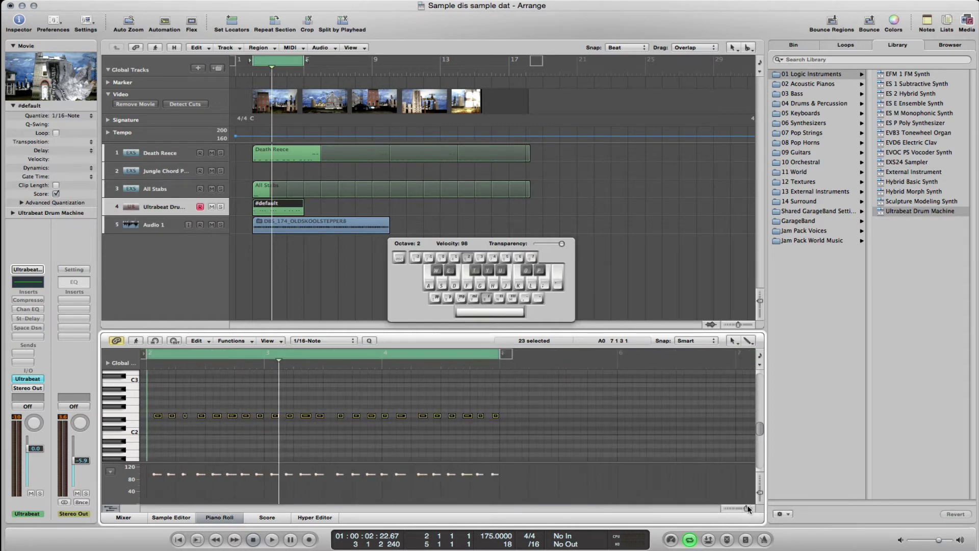
left_click_drag(747, 506, 751, 506)
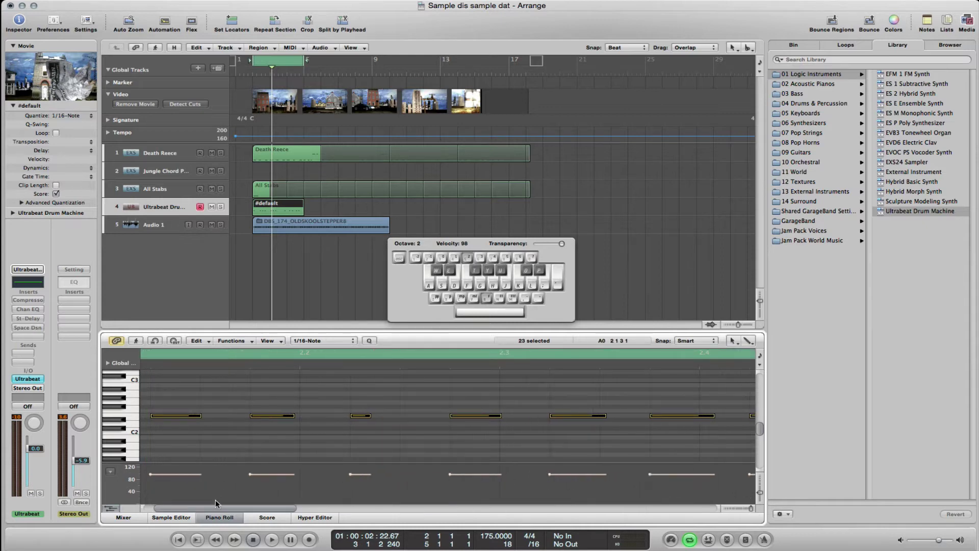
left_click_drag(215, 500, 172, 504)
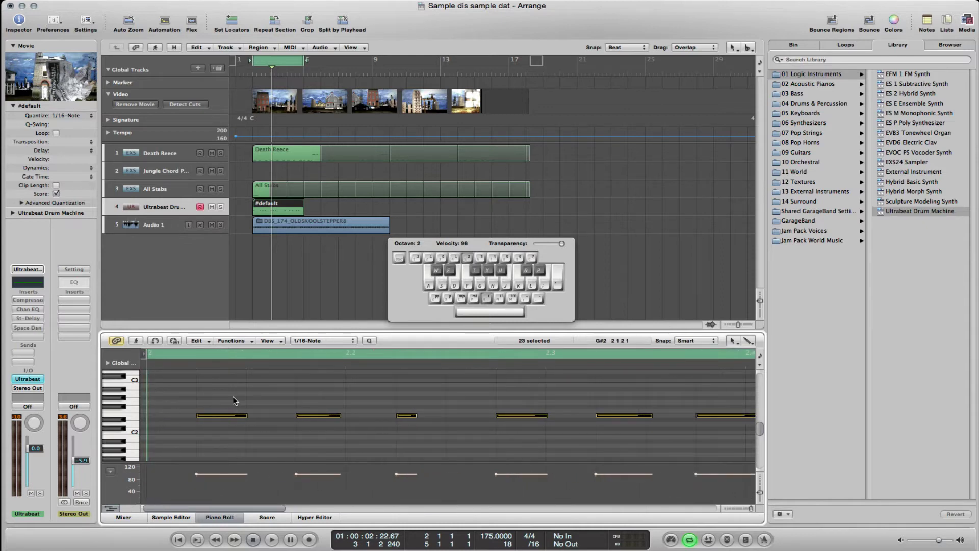
left_click_drag(408, 418, 153, 415)
left_click(414, 424)
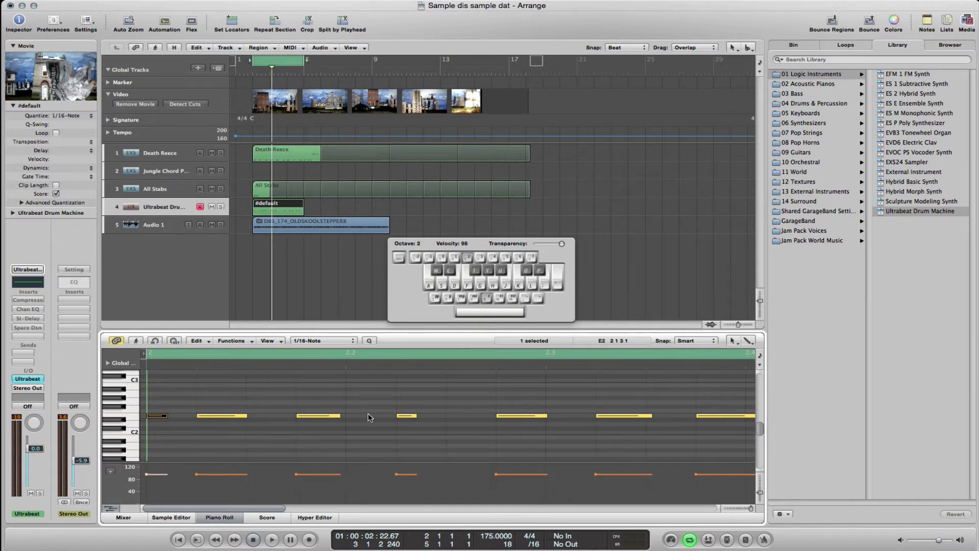
Lower the velocities of the drum notes at 2 1 2 1, 2 2 2 1 and 2 3 2 1 to about 70 to 75.
left_click(109, 508)
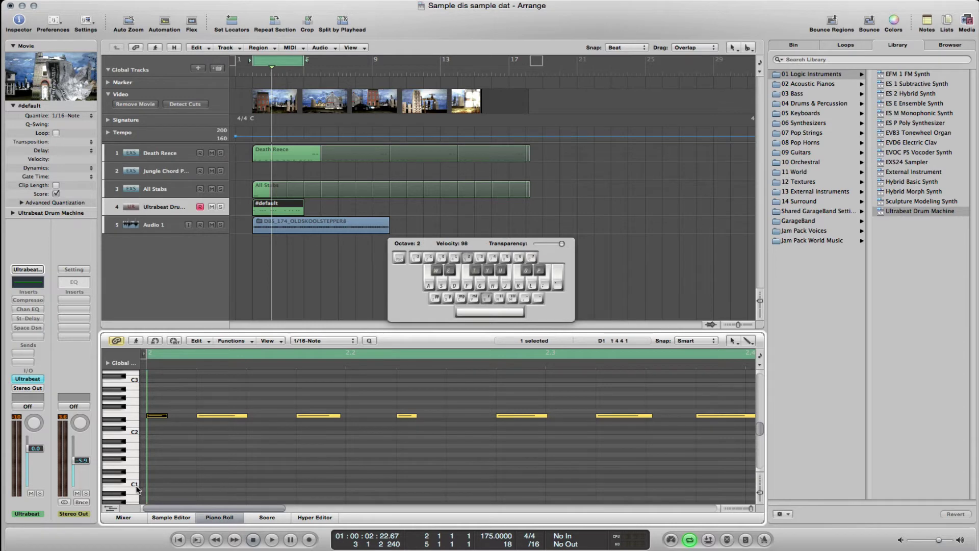
left_click(110, 508)
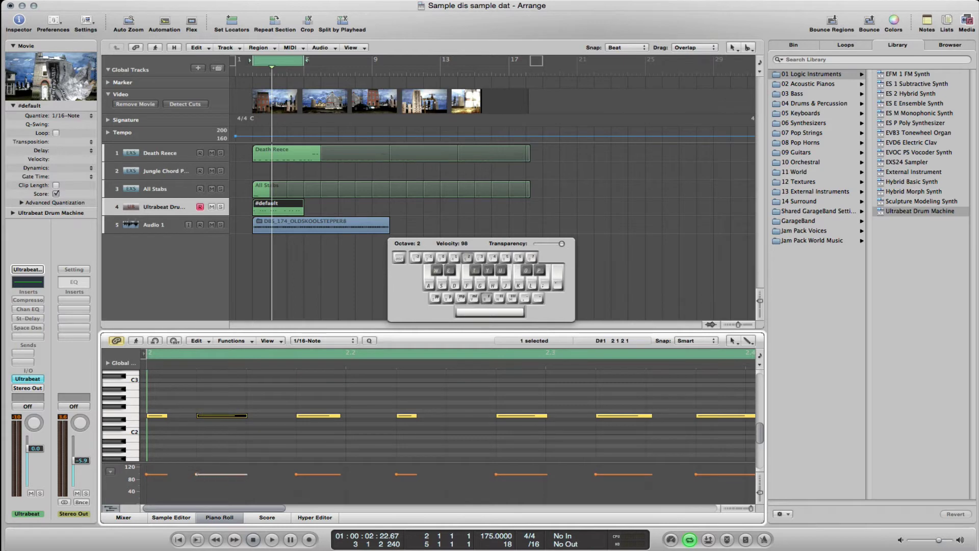
left_click_drag(222, 474, 221, 482)
left_click(405, 431)
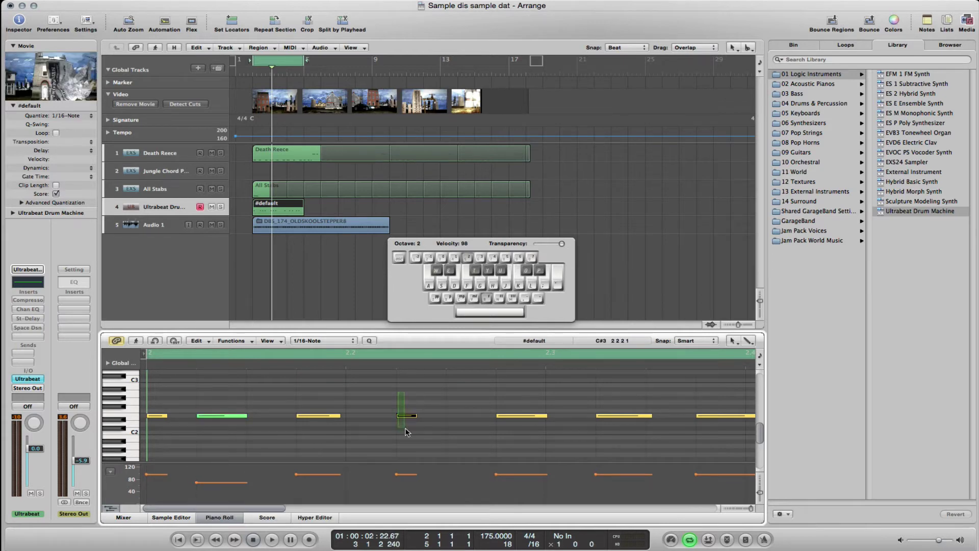
left_click_drag(407, 474, 407, 480)
left_click_drag(595, 473, 595, 481)
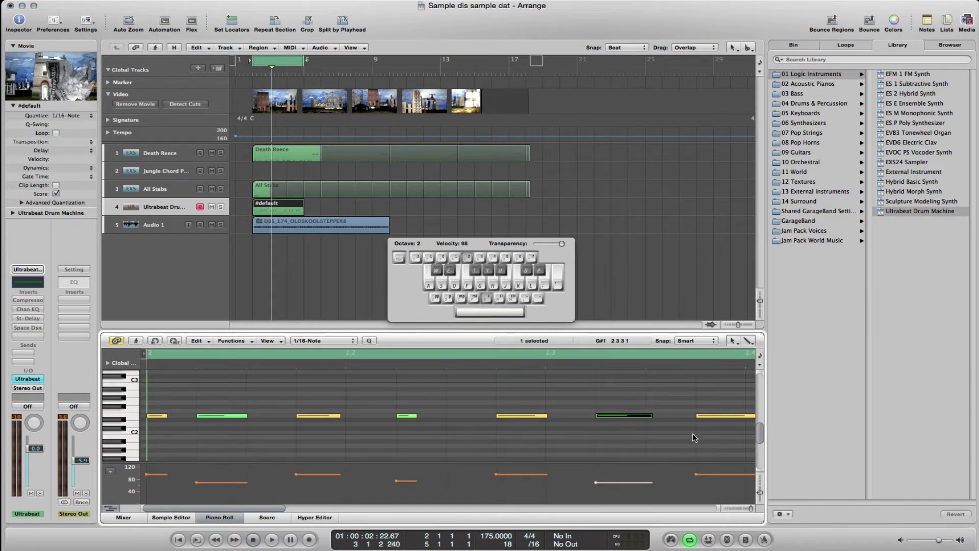
Lower the velocities of the drum notes at 2 1 2 1 and 2 2 2 1 further, to about 40.
scroll(697, 398, "right", 5)
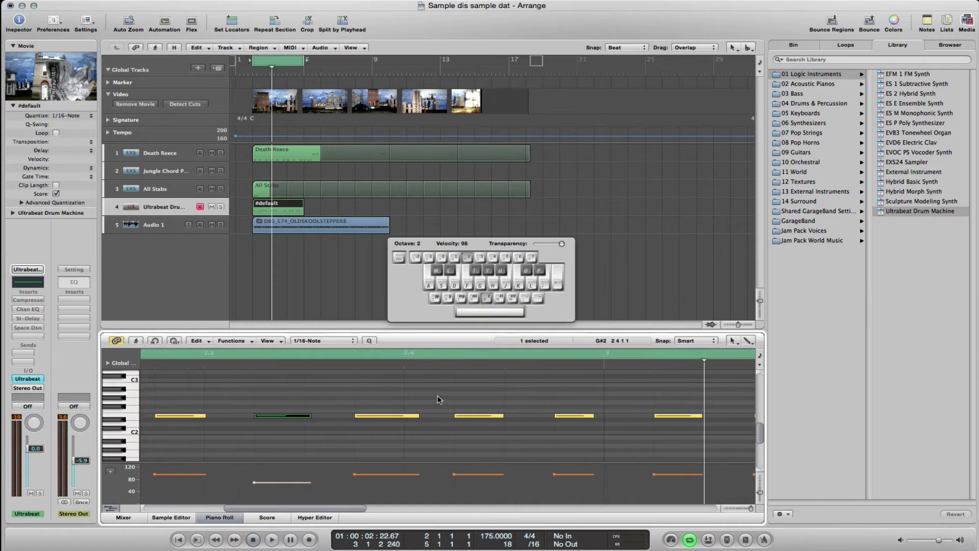
scroll(441, 394, "left", 5)
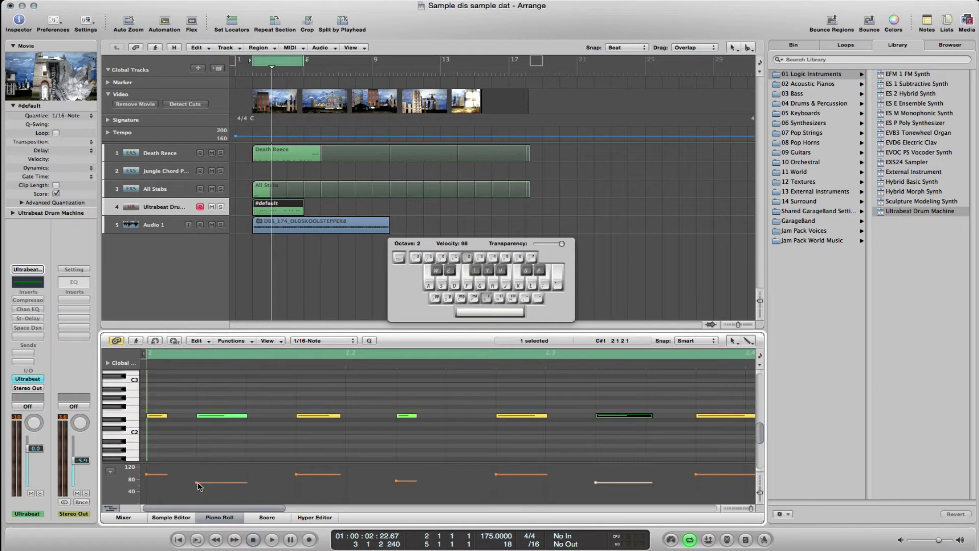
left_click_drag(199, 481, 198, 492)
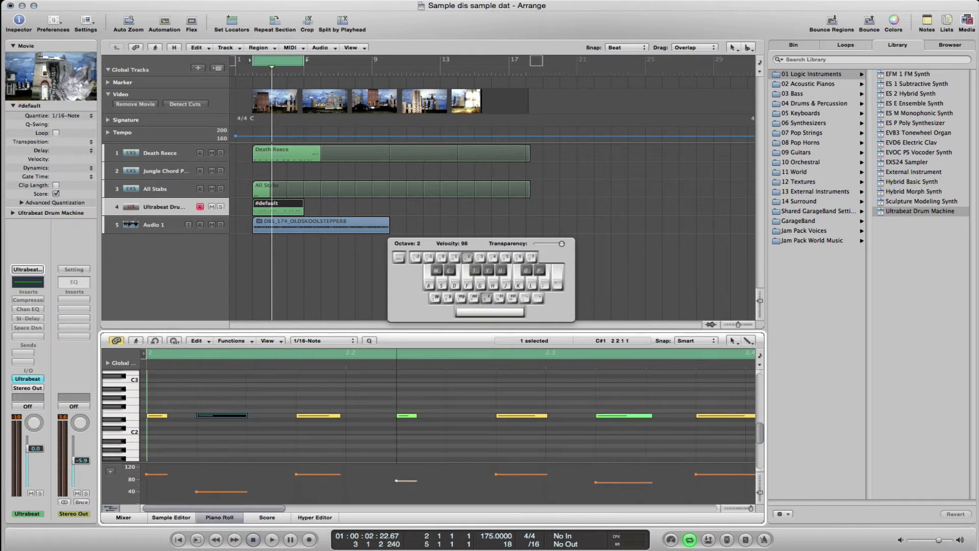
left_click_drag(397, 481, 397, 490)
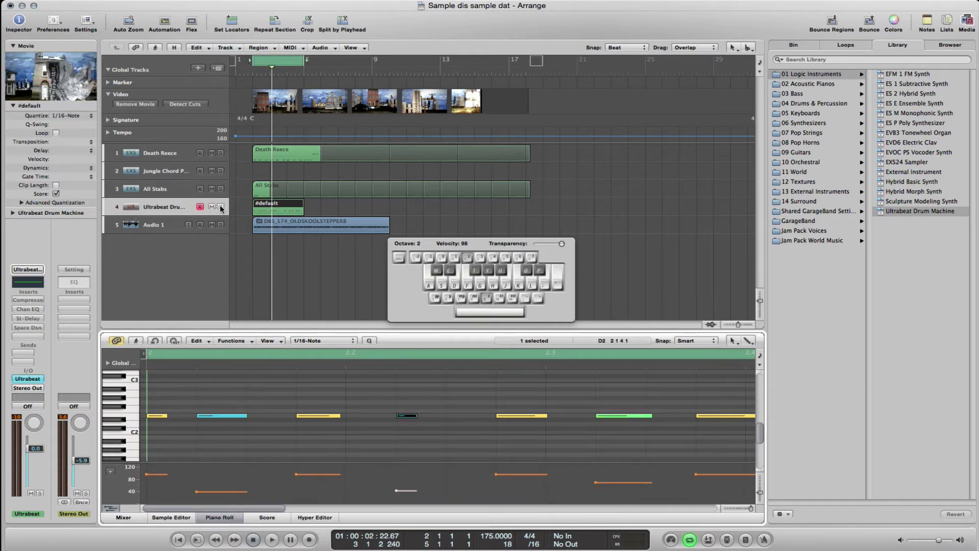
Solo the Ultrabeat track and play the drum pattern to hear the changed note velocities.
left_click(221, 207)
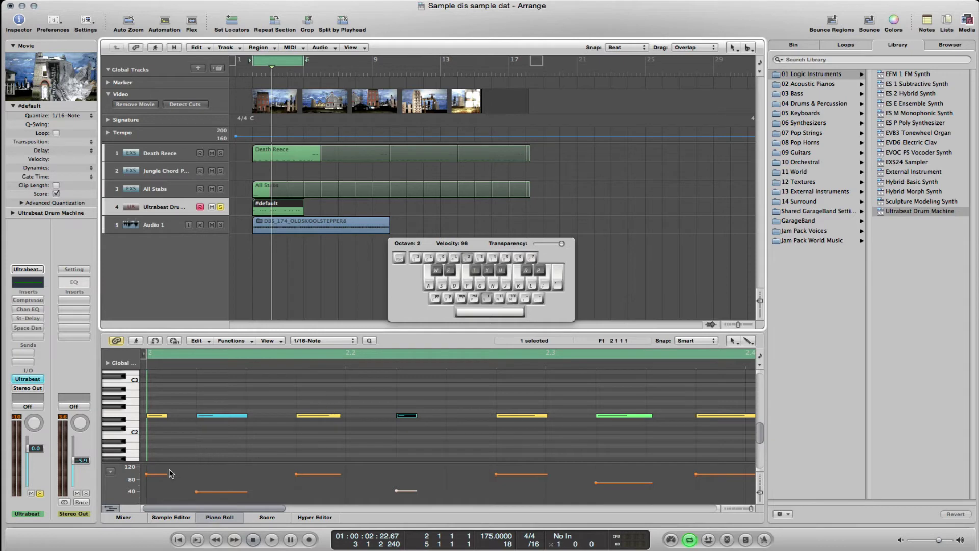
key("space")
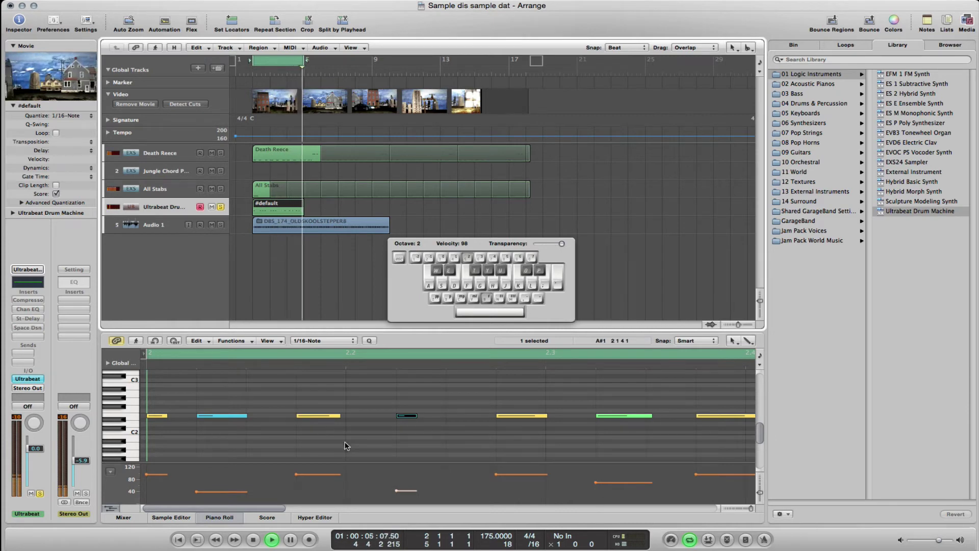
key("space")
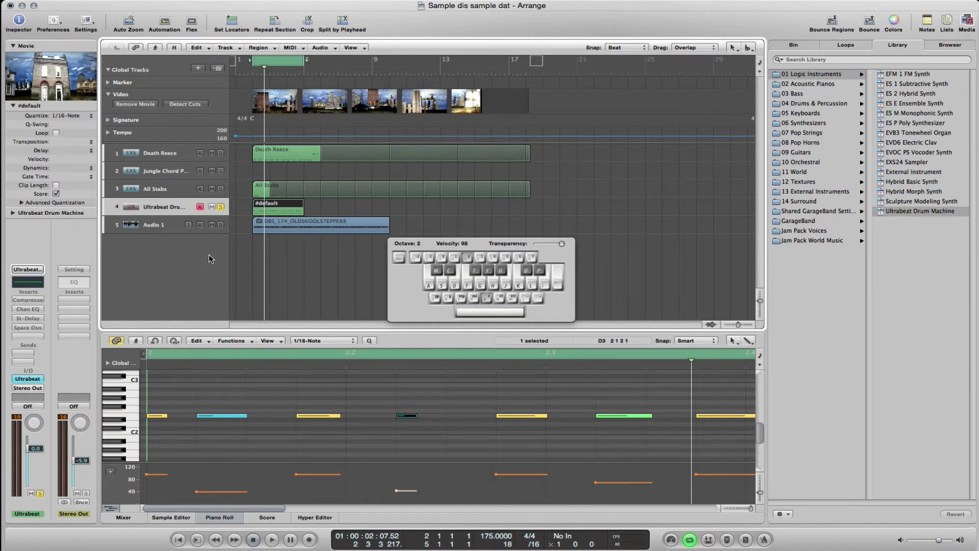
left_click(150, 0)
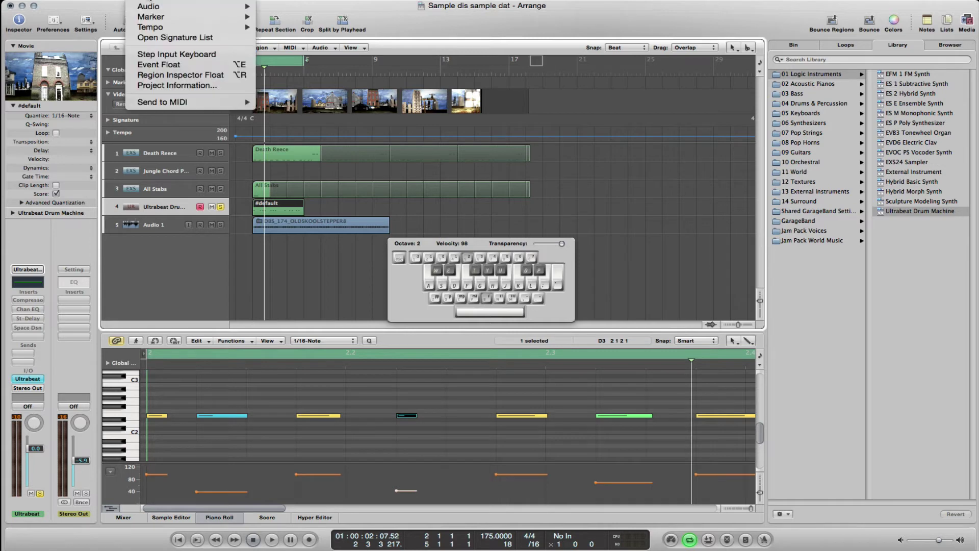
left_click(172, 56)
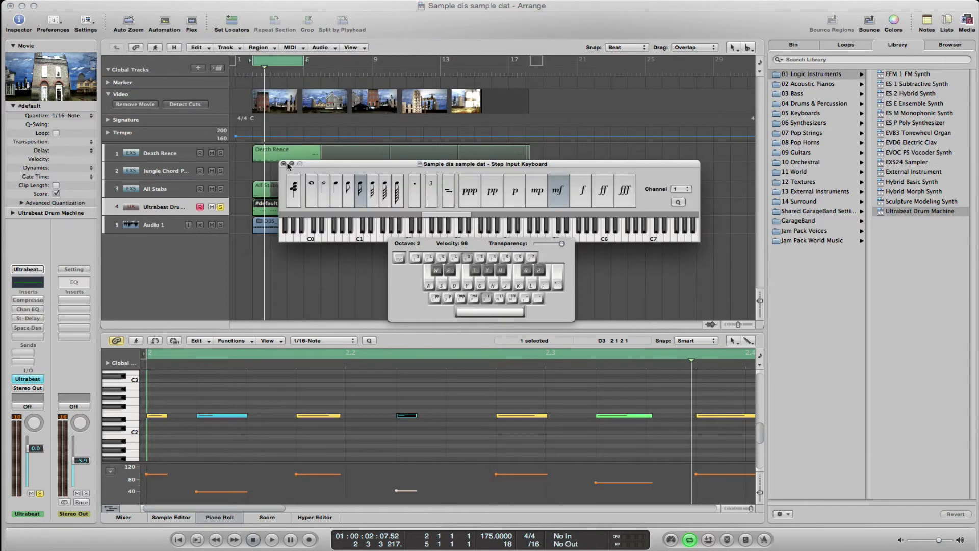
left_click(284, 164)
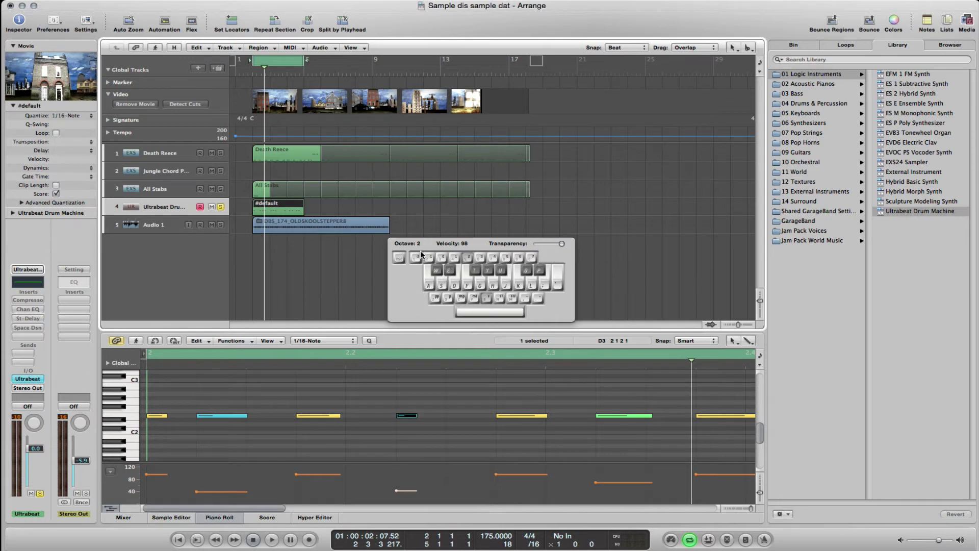
Move the on-screen typing keyboard aside and delete the #default region from the Ultrabeat track.
left_click_drag(442, 239, 591, 228)
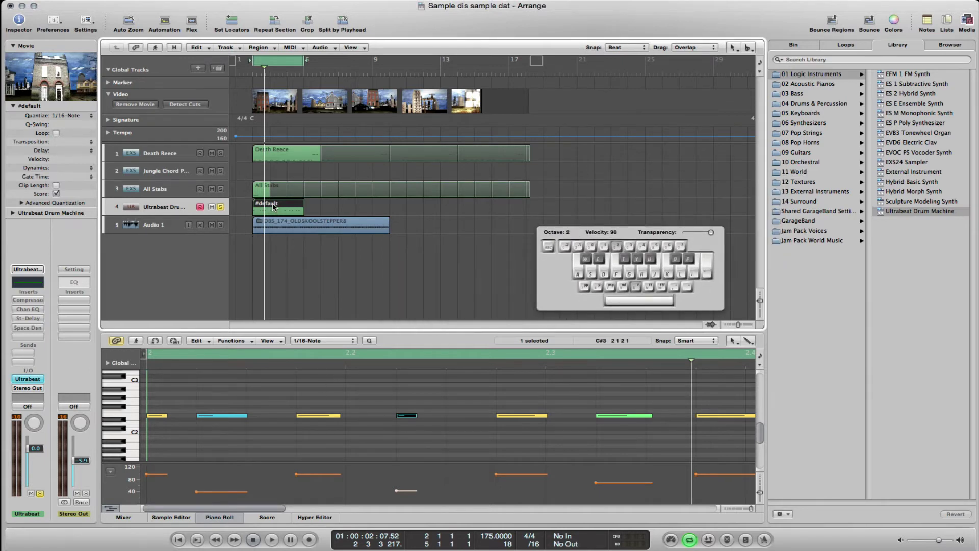
key("Delete")
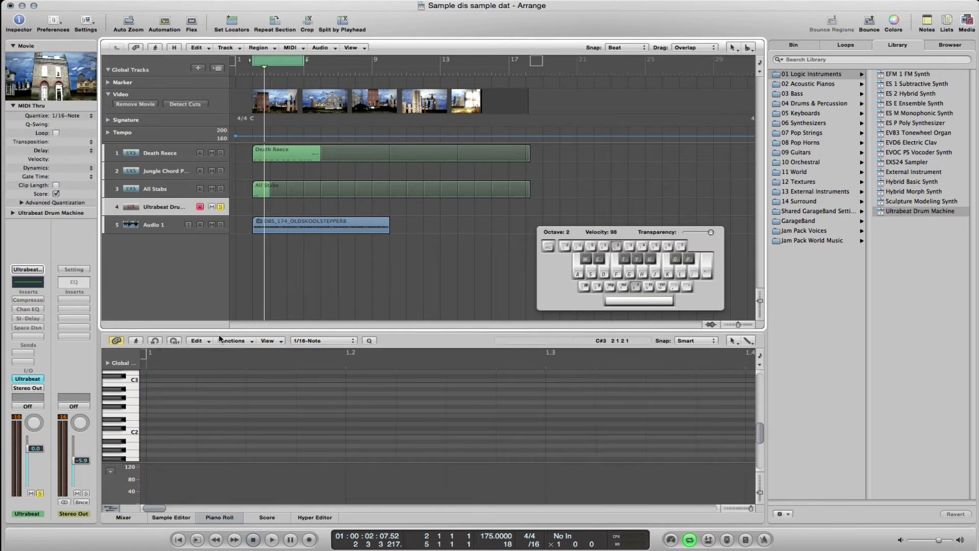
Load the Electro House Kit from 01 Drum Kits into the Ultrabeat instrument and audition its sounds.
left_click(39, 381)
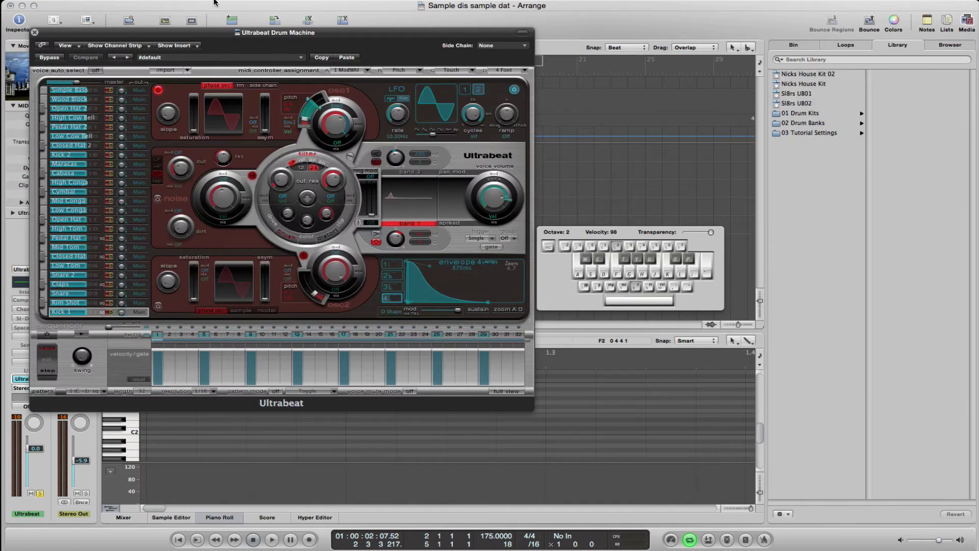
left_click(299, 59)
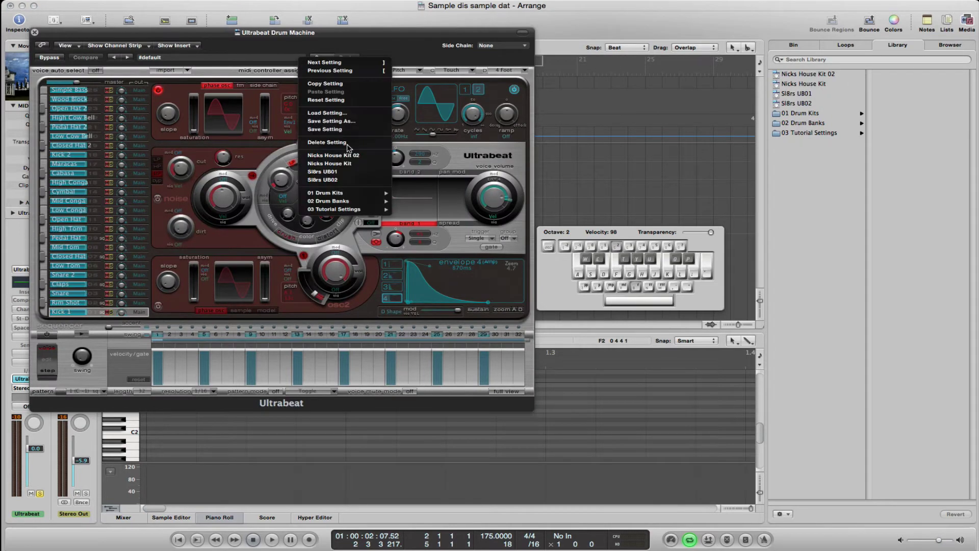
mouse_move(342, 204)
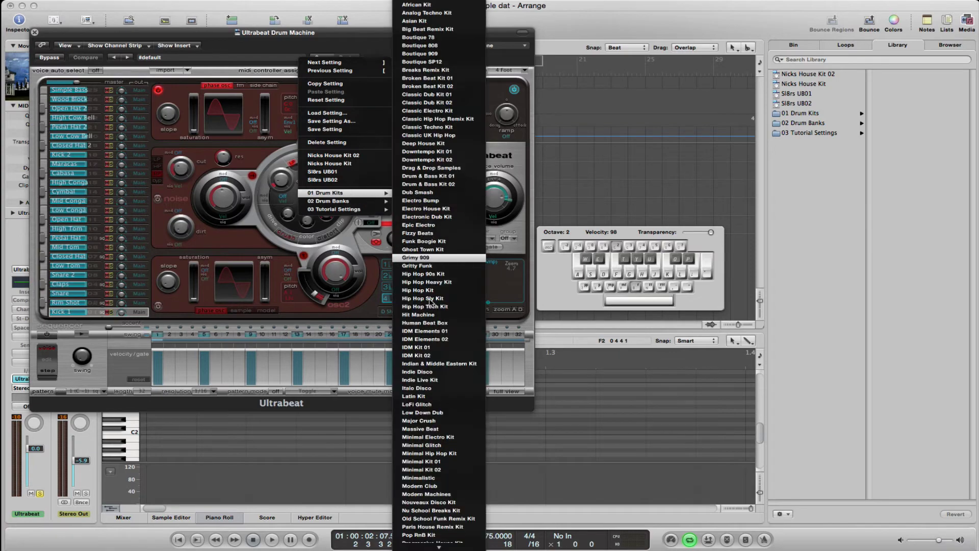
left_click(436, 209)
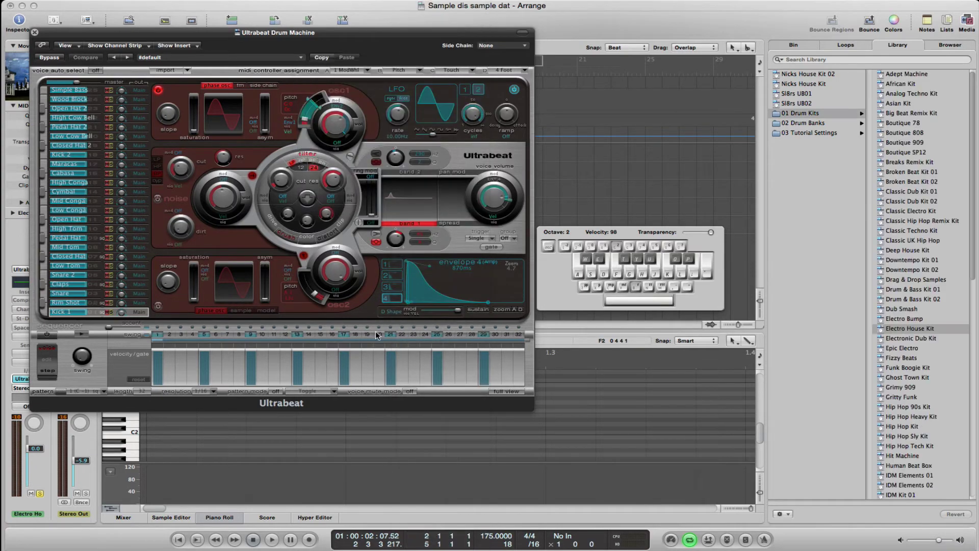
key("d")
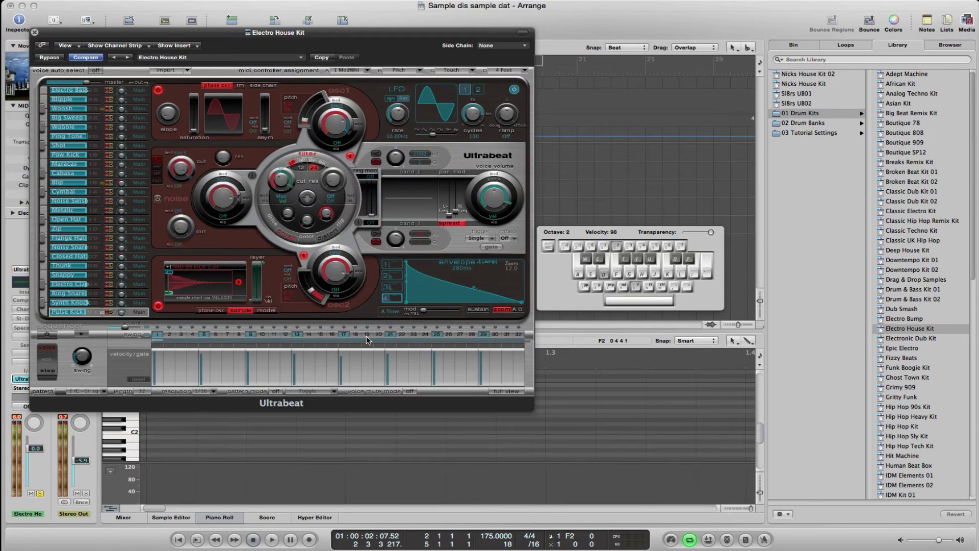
key("d")
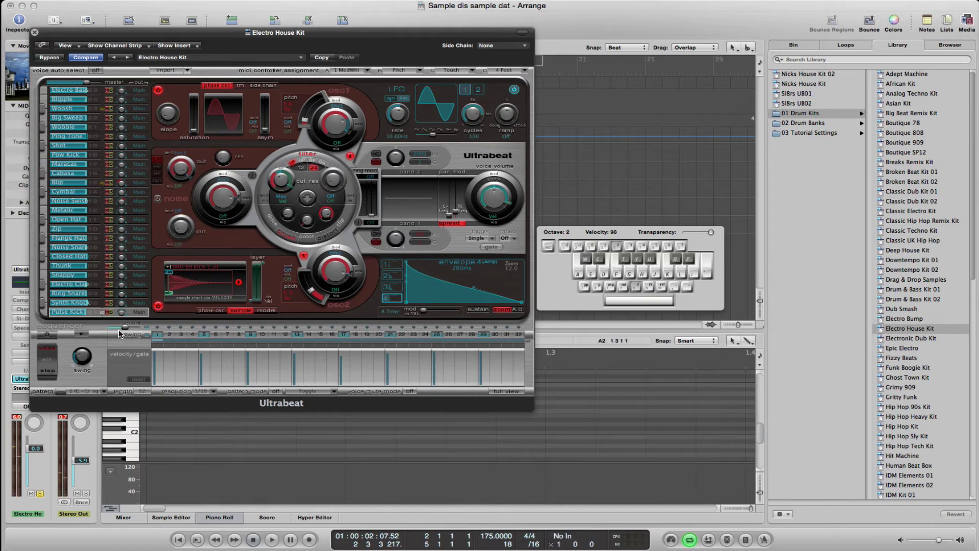
Turn on Ultrabeat's step sequencer in full view and start playing its pattern.
left_click(47, 336)
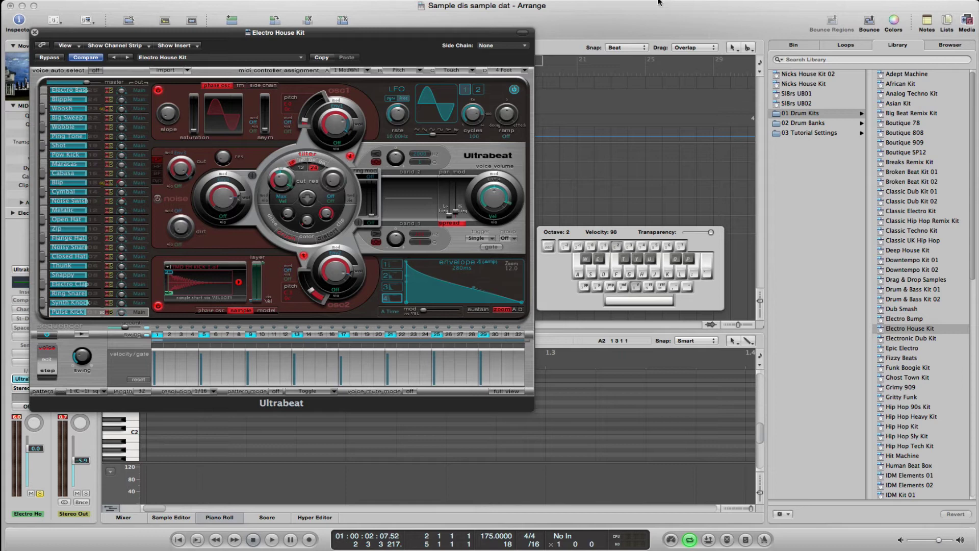
left_click(672, 1)
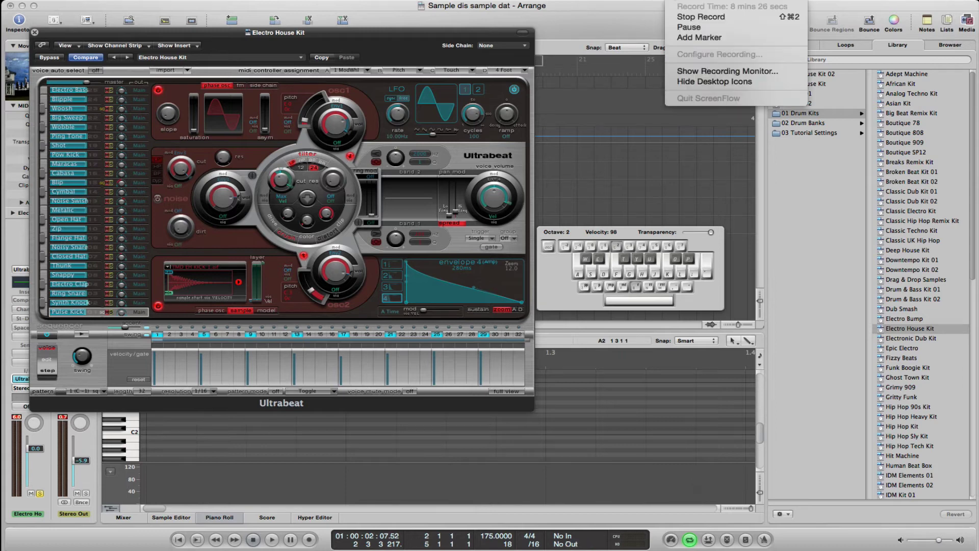
left_click(605, 18)
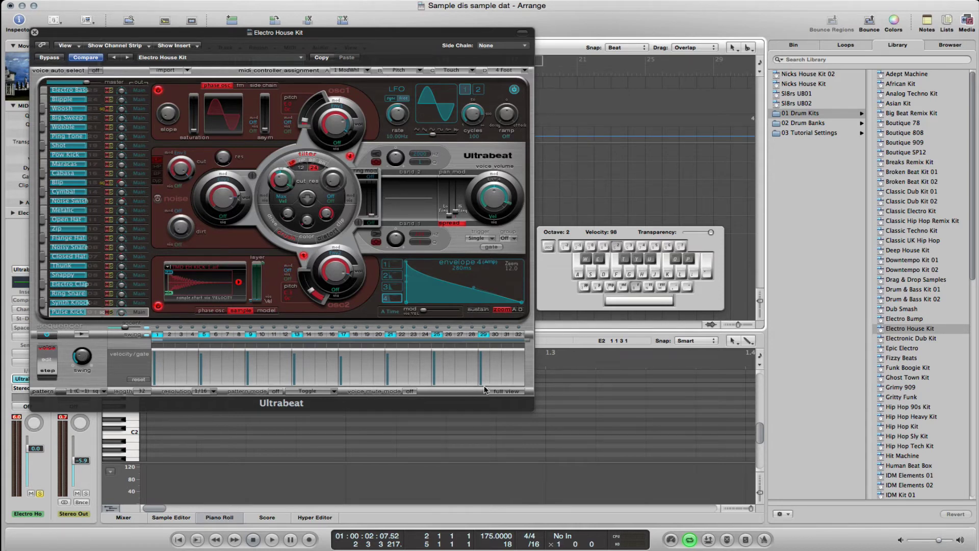
left_click(506, 390)
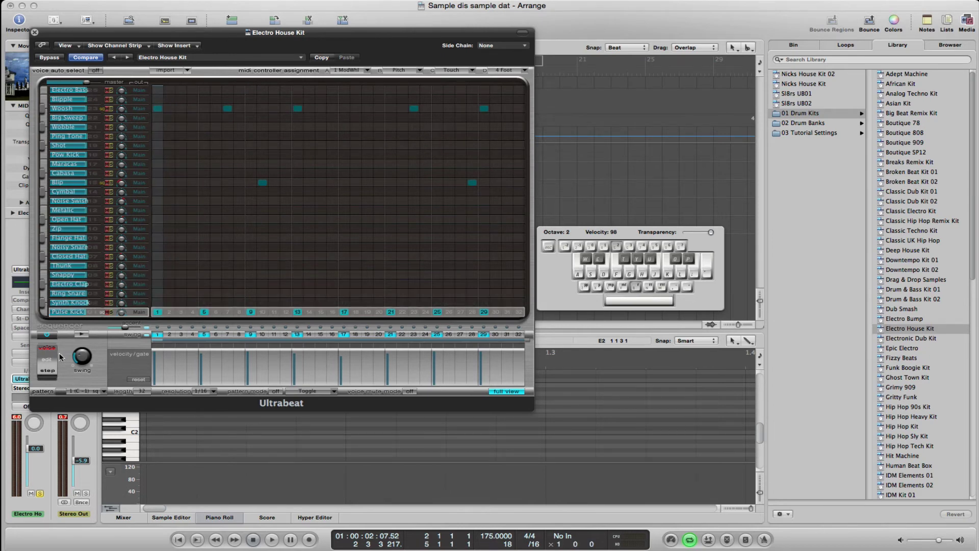
left_click(81, 335)
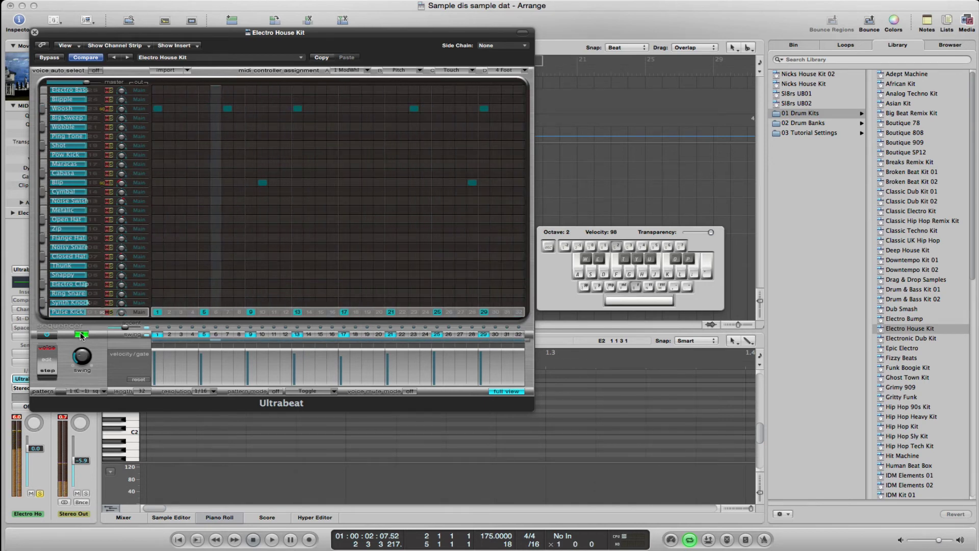
Clear the Blip steps 10 and 28 and the Woosh steps 29, 23, 13, 7 and 1 from the pattern.
left_click(262, 183)
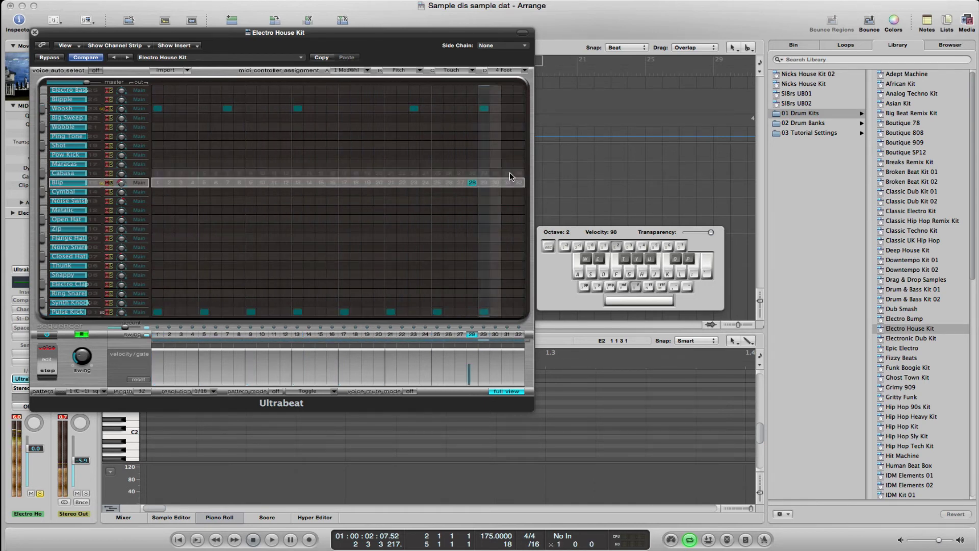
left_click(484, 108)
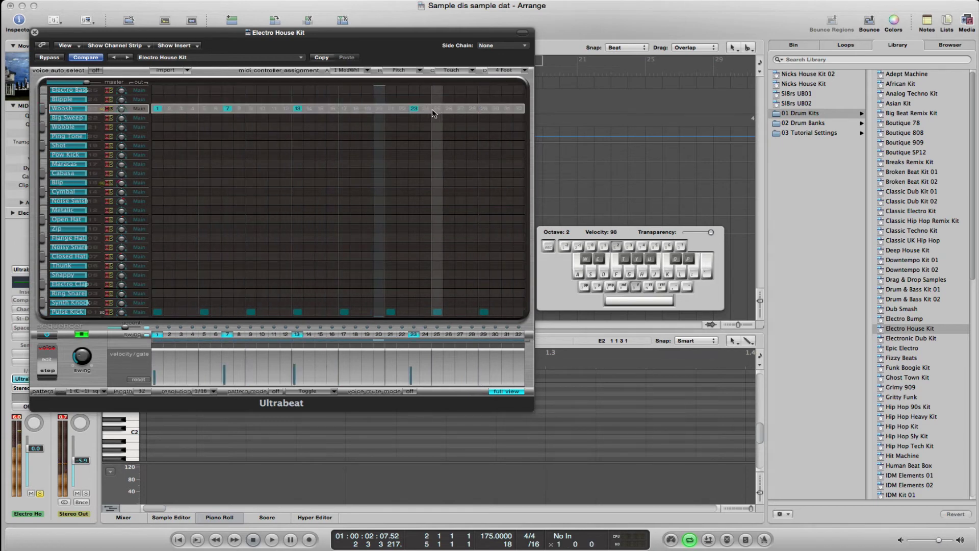
left_click(414, 109)
left_click(298, 108)
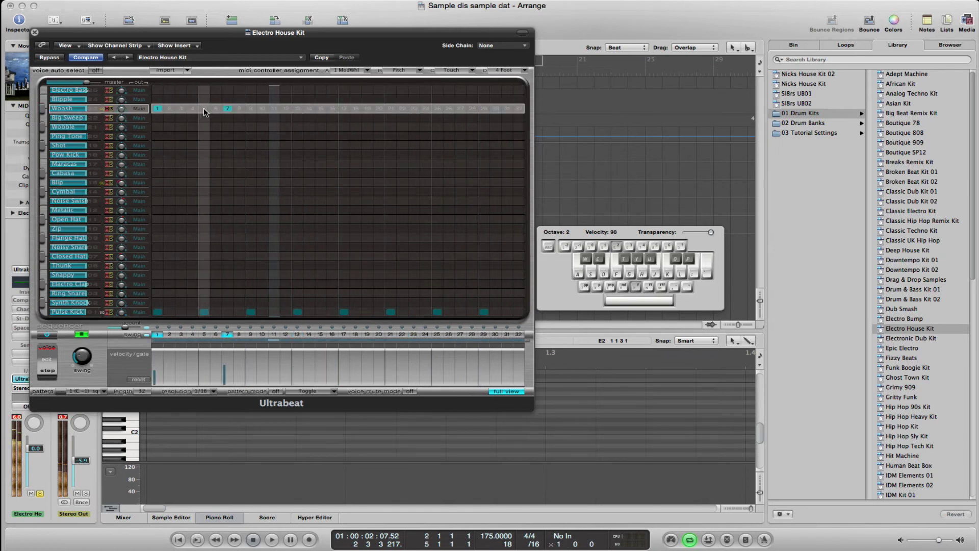
left_click(227, 108)
left_click(157, 108)
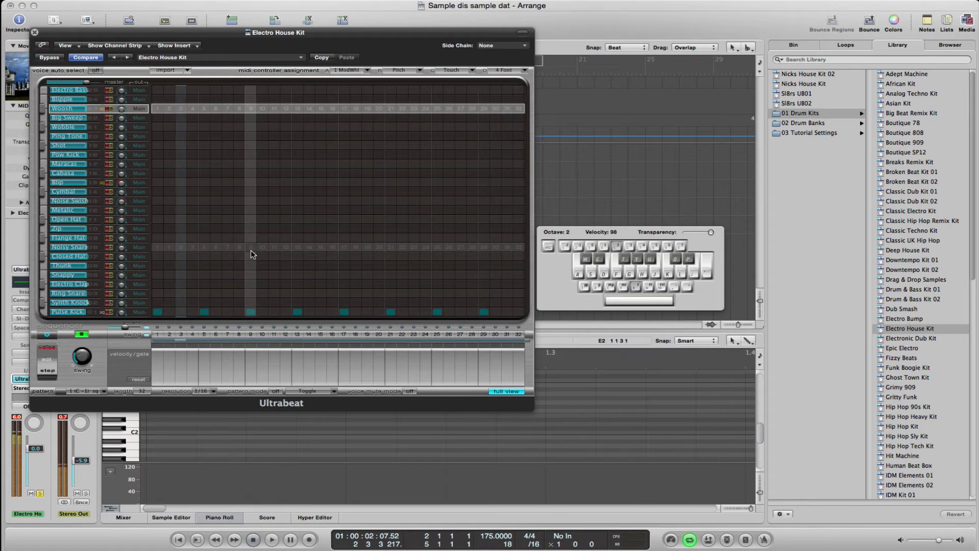
Clear the Pulse Kick steps 5, 9, 13, 17, 21, 25 and 29 from the pattern.
left_click(204, 312)
left_click(251, 312)
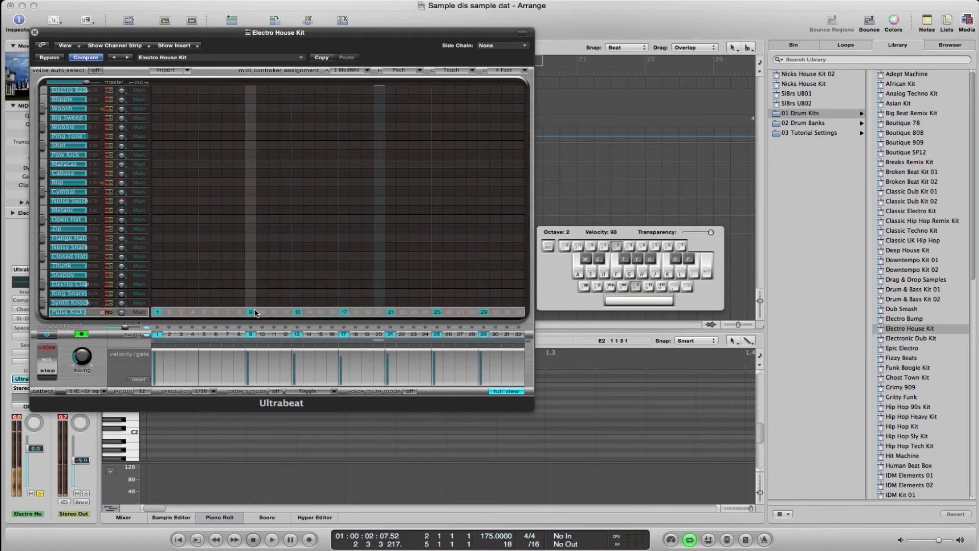
left_click(298, 312)
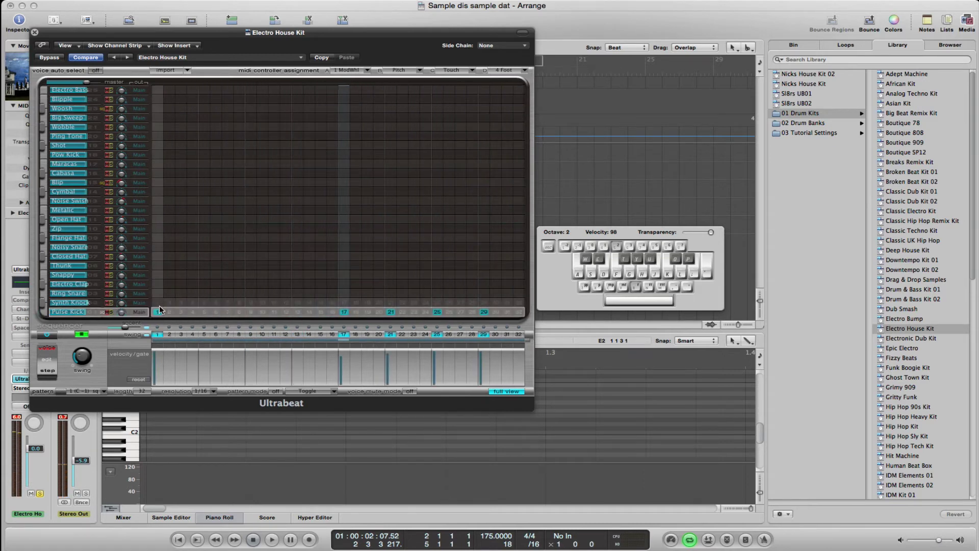
left_click(345, 311)
left_click(391, 311)
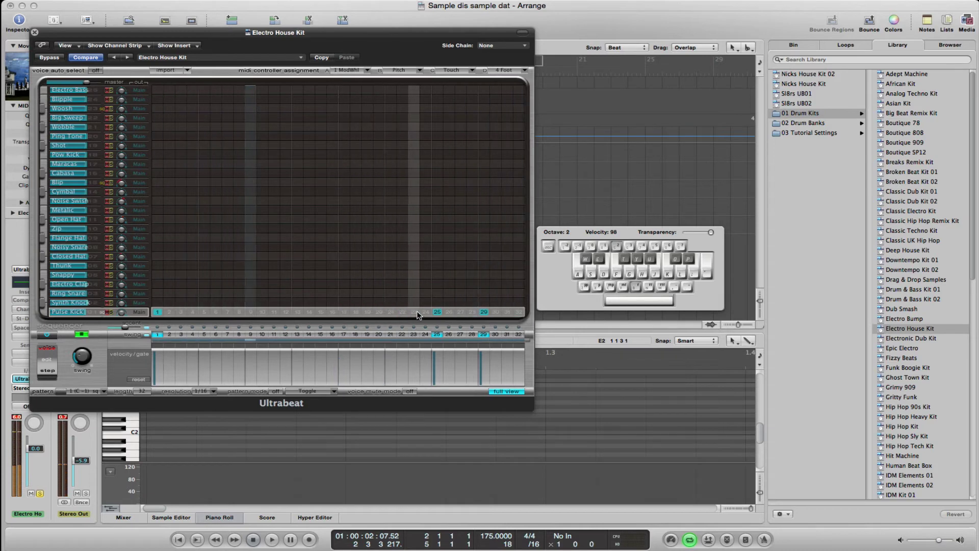
left_click(437, 312)
left_click(483, 311)
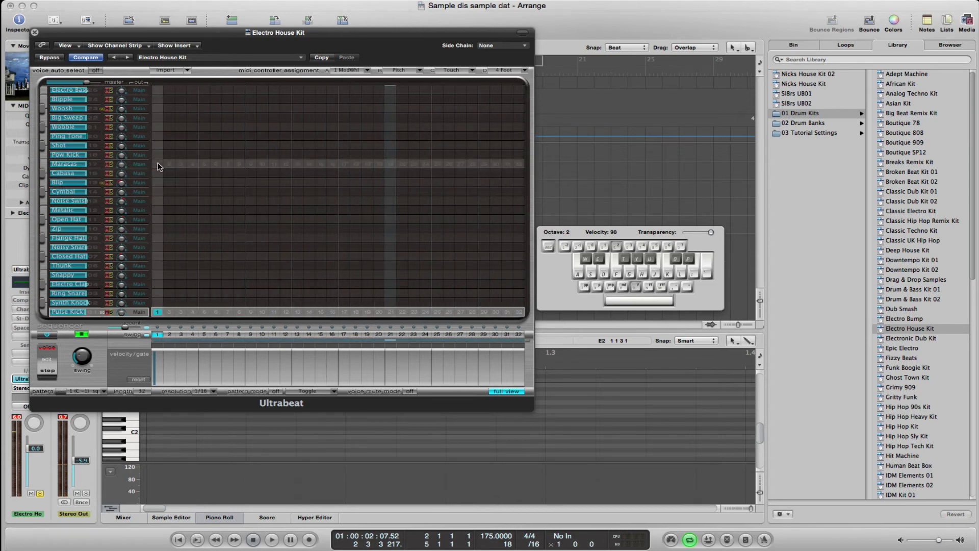
Fill all 32 Maracas steps and add Pulse Kick steps 9, 17, 25 and 31 to the pattern.
left_click_drag(157, 163, 520, 164)
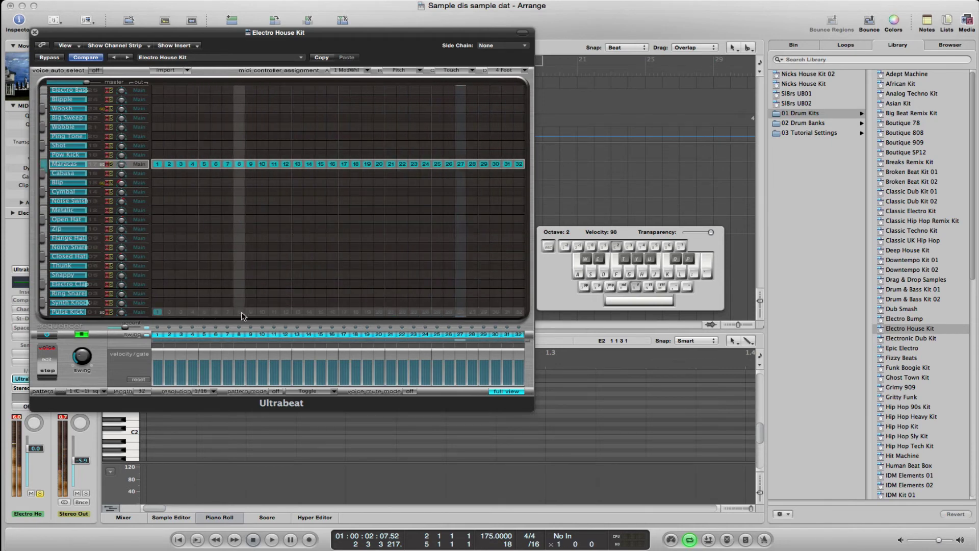
left_click_drag(239, 311, 251, 312)
left_click(345, 311)
left_click(437, 312)
left_click(495, 312)
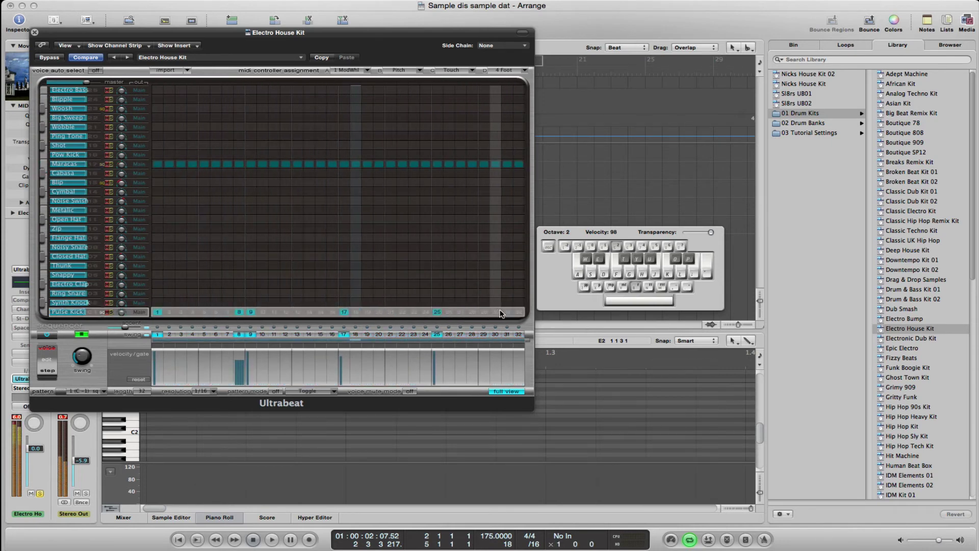
left_click(239, 311)
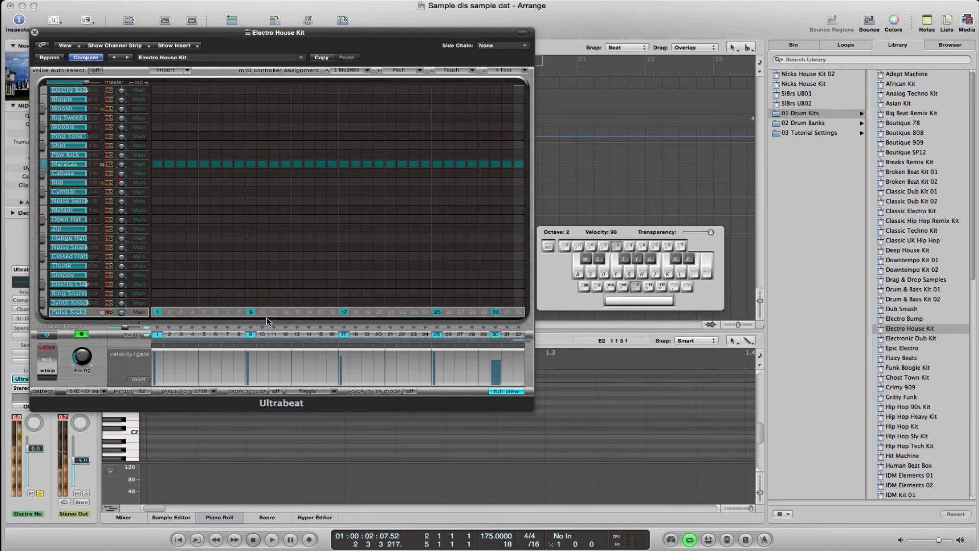
left_click(494, 312)
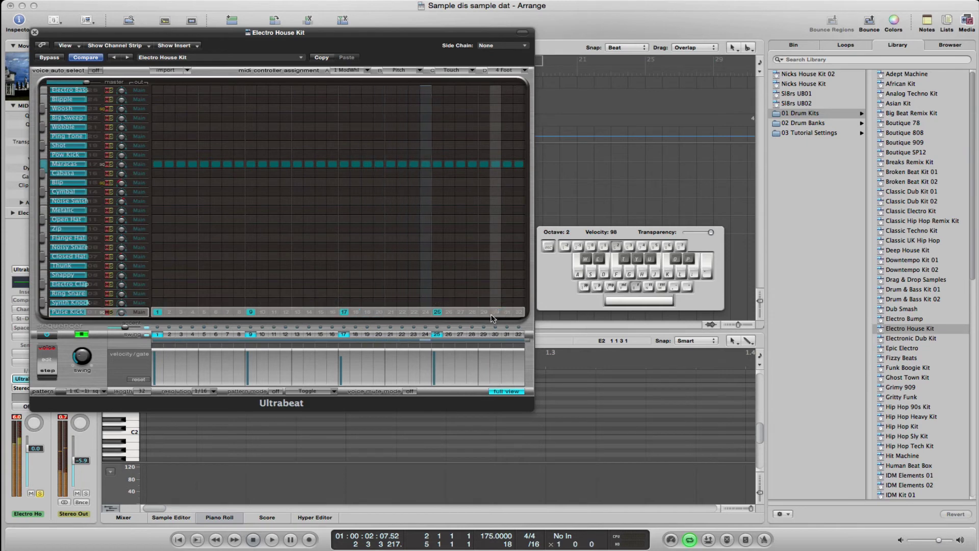
left_click(507, 312)
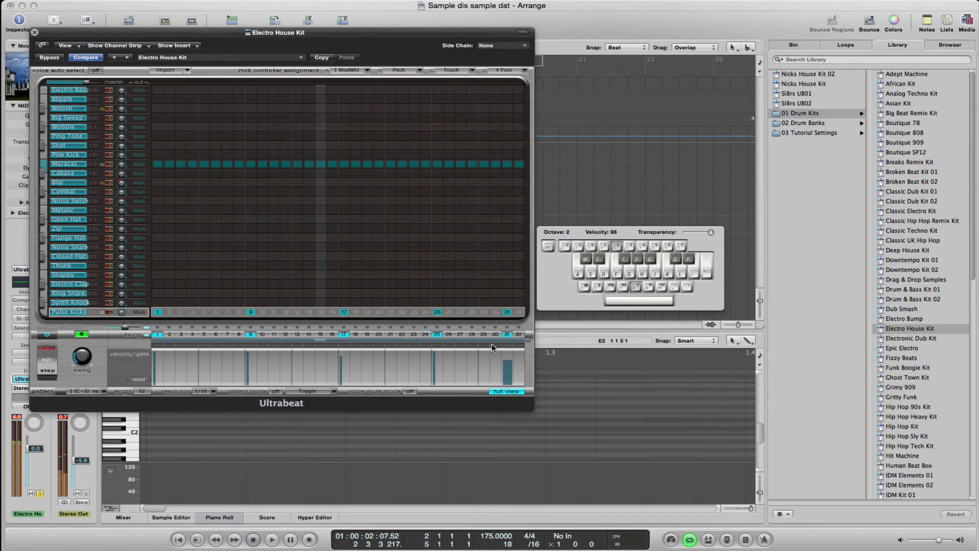
Add Synth Knock hits on steps 5, 13, 21 and 29 of the pattern.
left_click(204, 302)
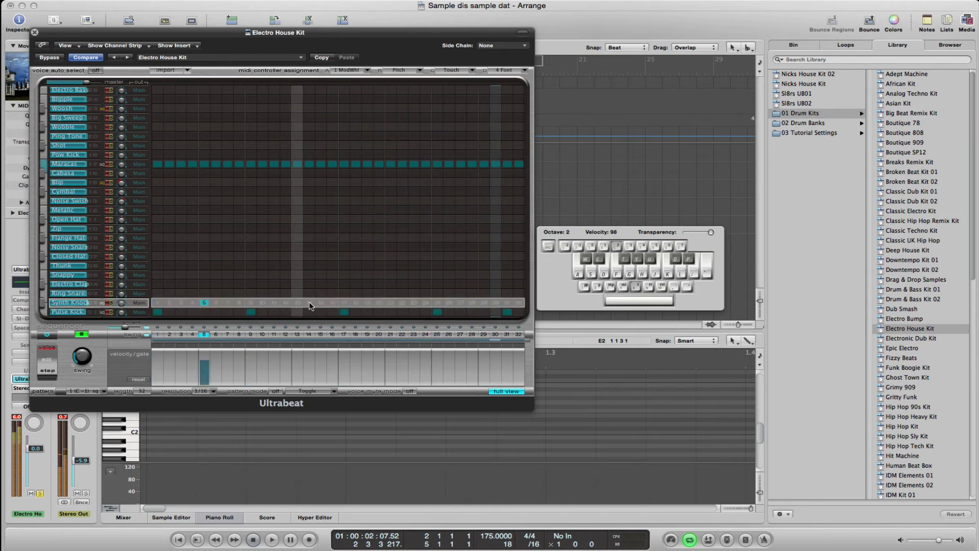
left_click(298, 302)
left_click(391, 303)
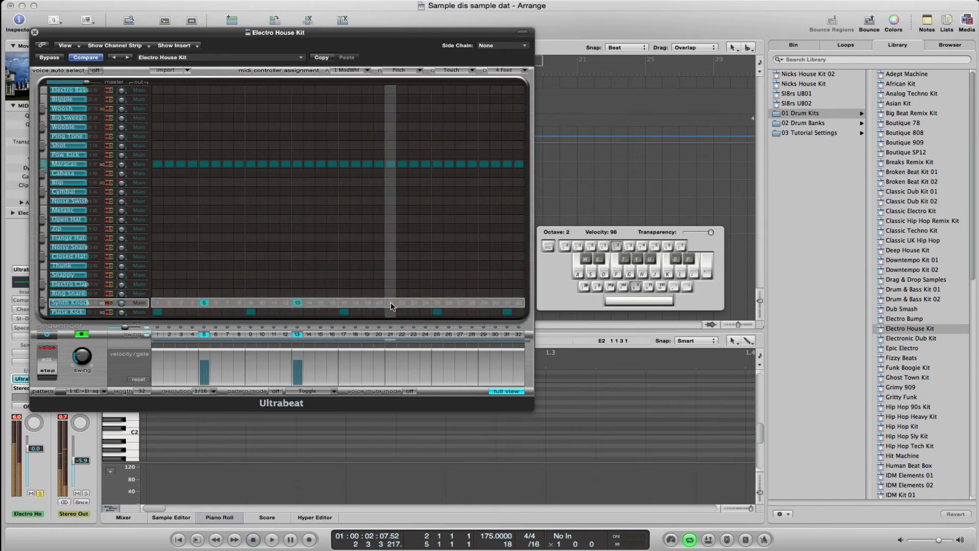
left_click(483, 303)
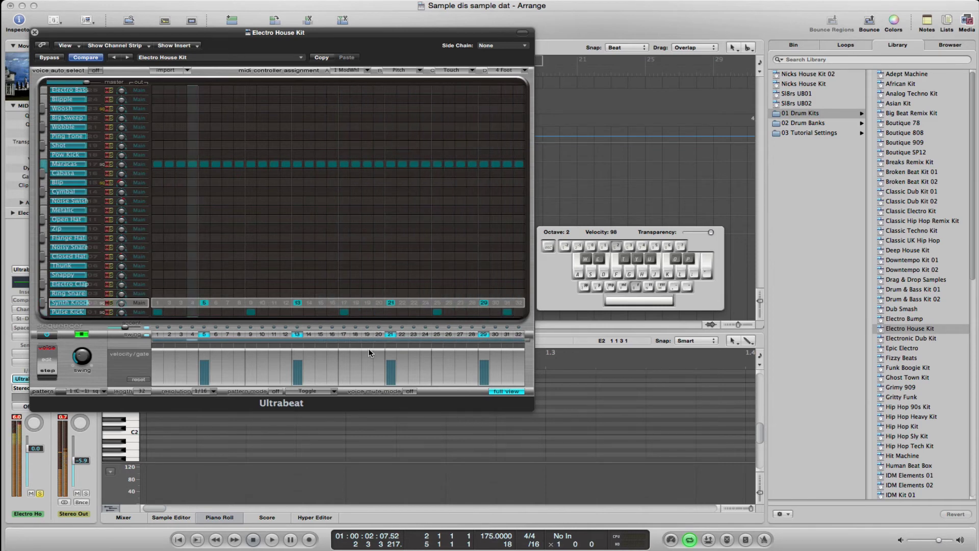
Replace the Synth Knock hits on steps 5, 13, 21 and 29 with Ring Snare hits on the same steps.
left_click(205, 294)
left_click(205, 303)
left_click(298, 294)
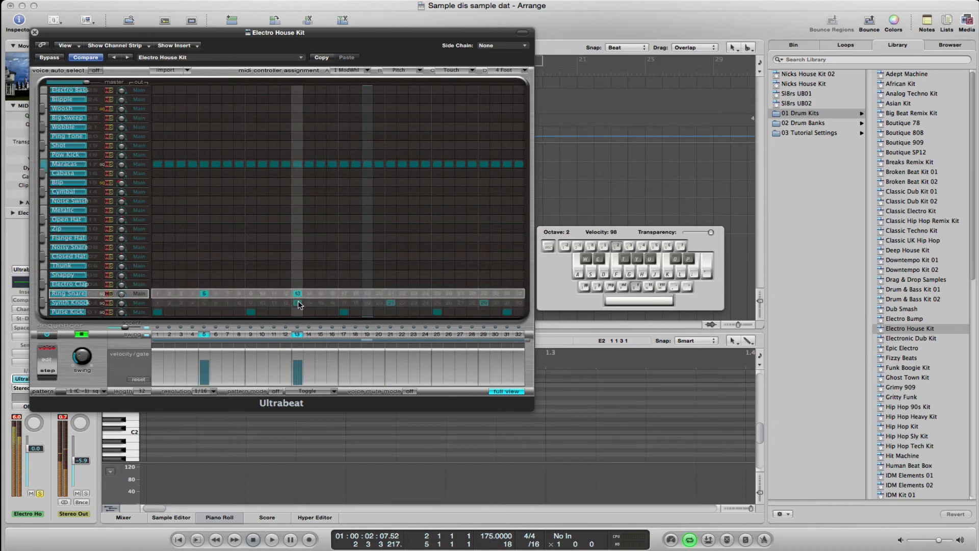
left_click(298, 302)
left_click(391, 294)
left_click(391, 303)
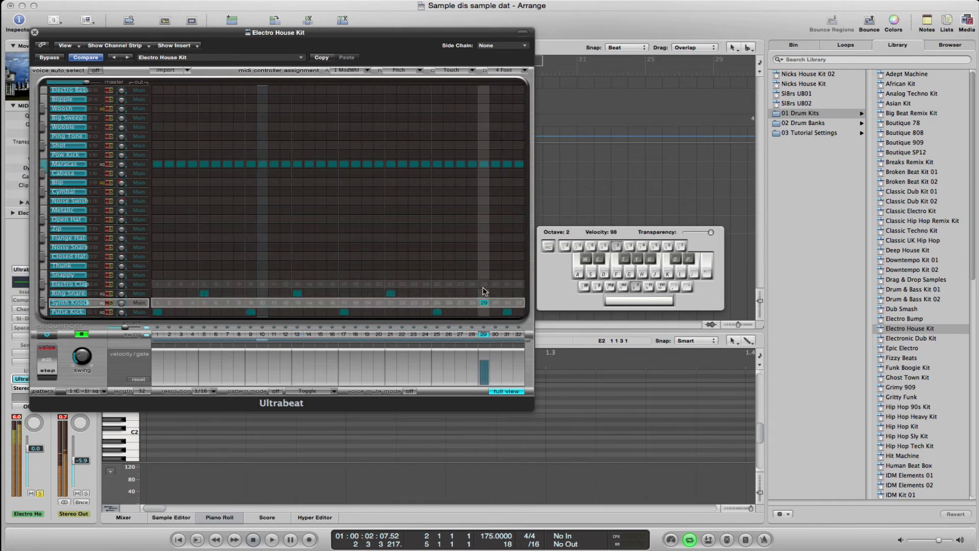
left_click(484, 294)
left_click(484, 303)
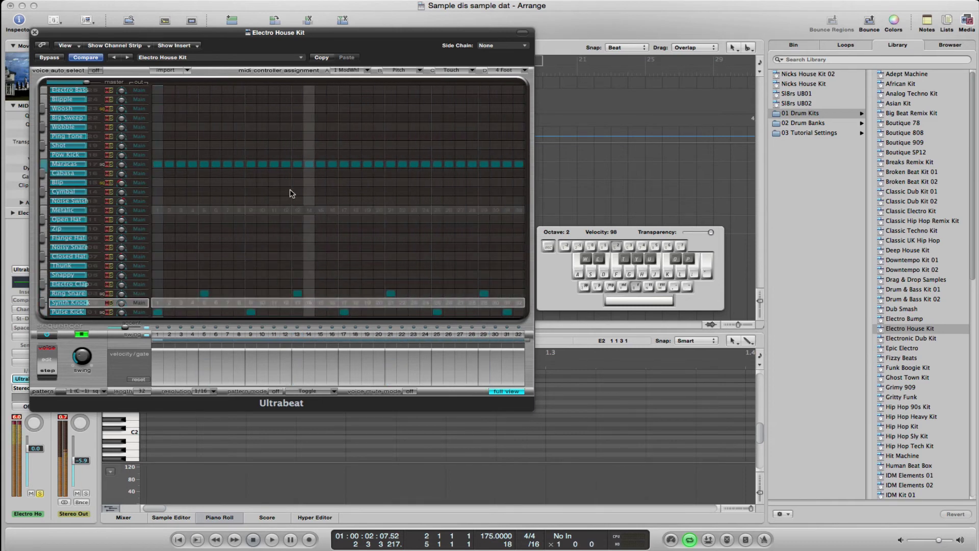
Randomize the velocities and the gate lengths of the Maracas steps.
left_click(77, 163)
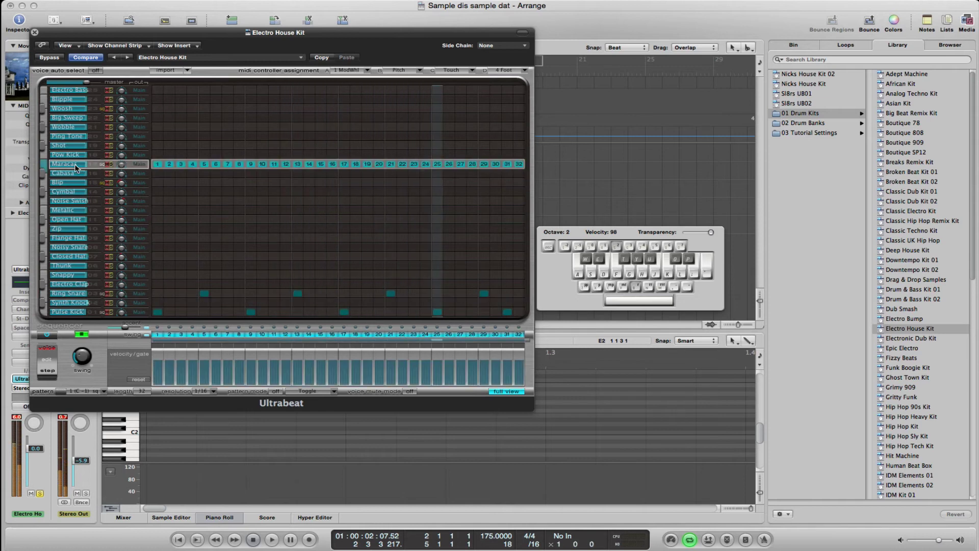
right_click(275, 370)
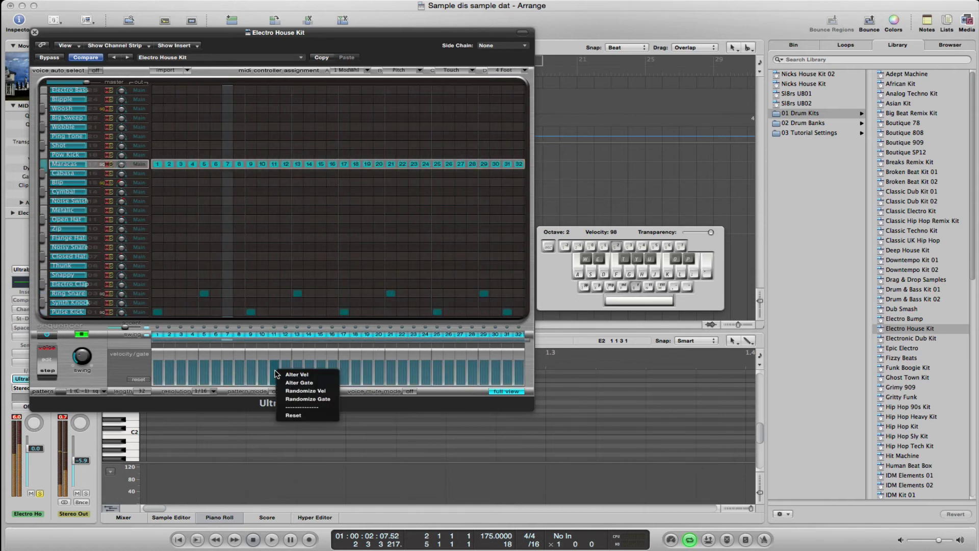
left_click(306, 391)
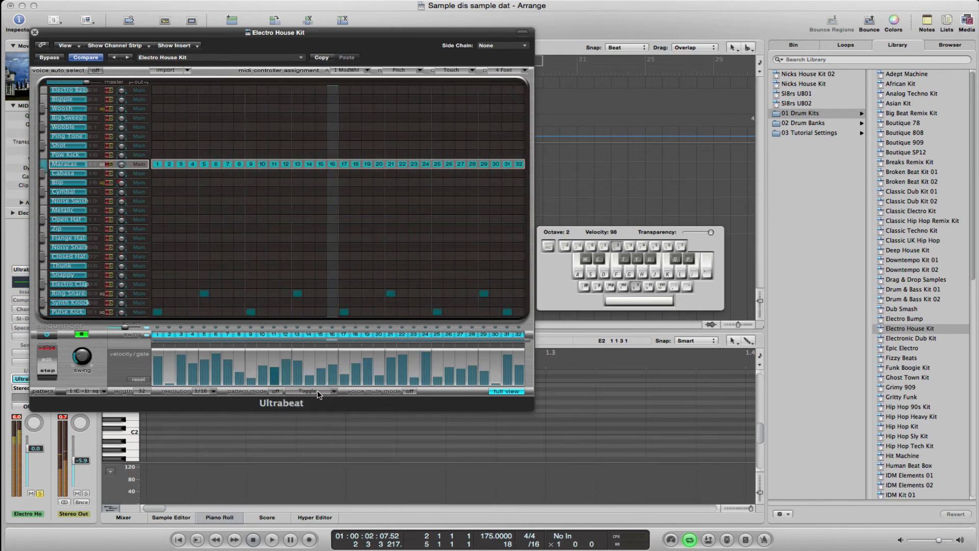
right_click(295, 352)
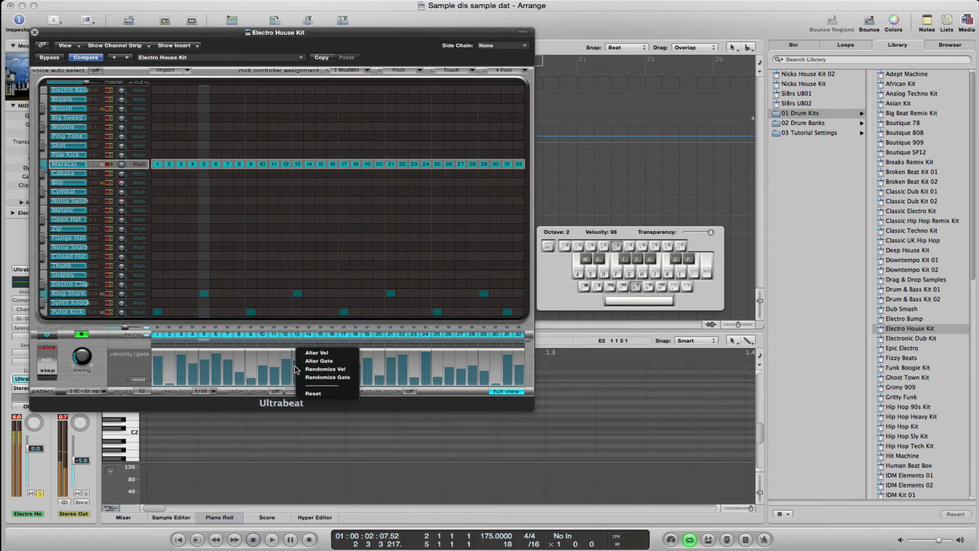
left_click(334, 361)
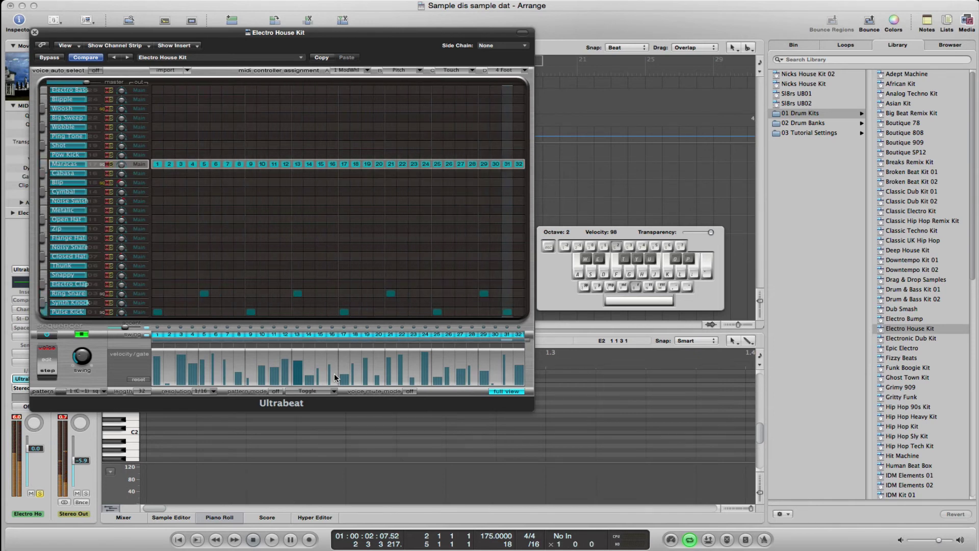
Clear Maracas steps 4, 14, 26 and 32, and add Open Hat step 8 and Noise Swish step 22.
left_click(193, 164)
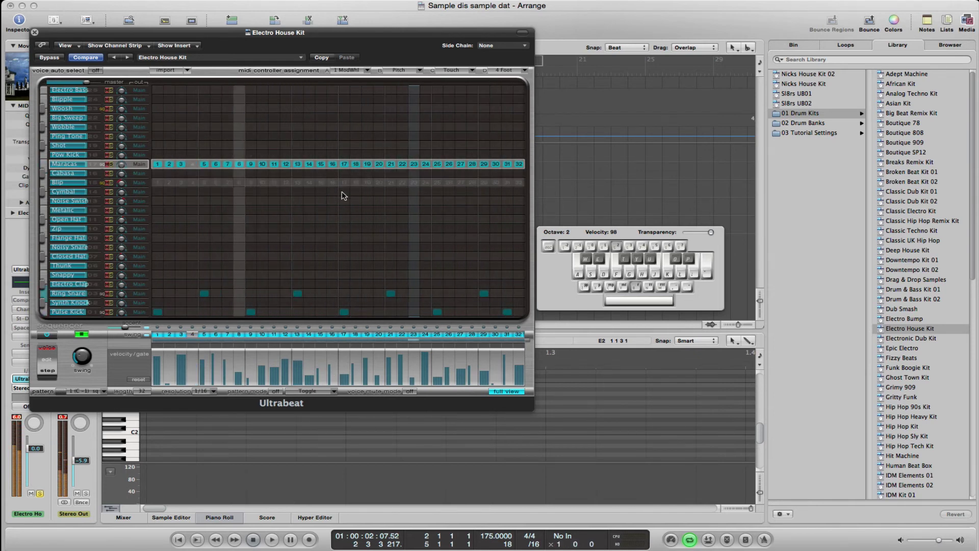
left_click(308, 165)
left_click(448, 164)
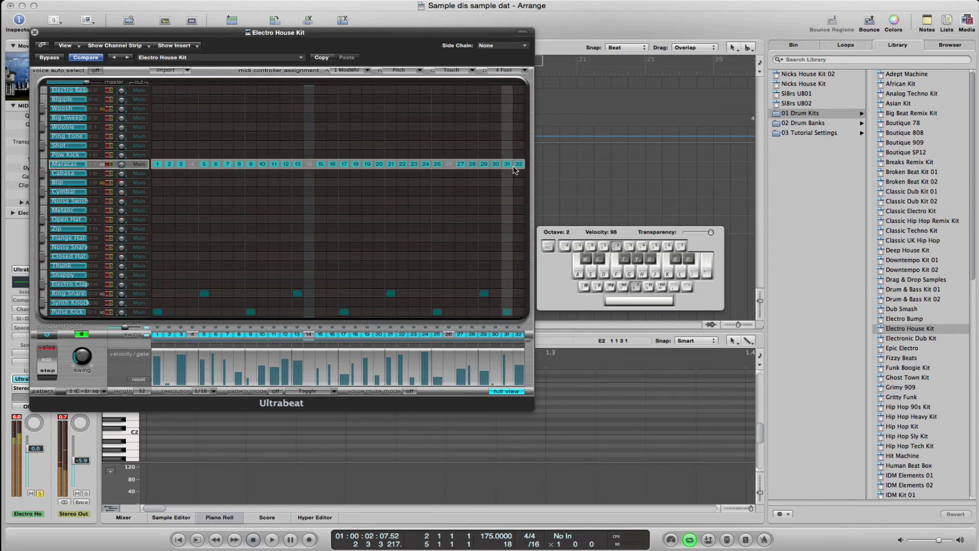
left_click(518, 164)
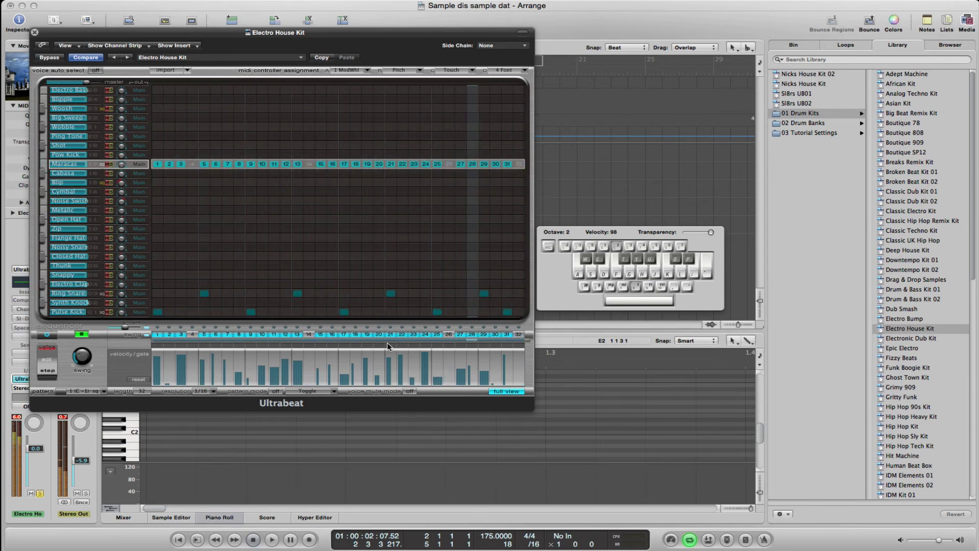
left_click(238, 219)
left_click(402, 201)
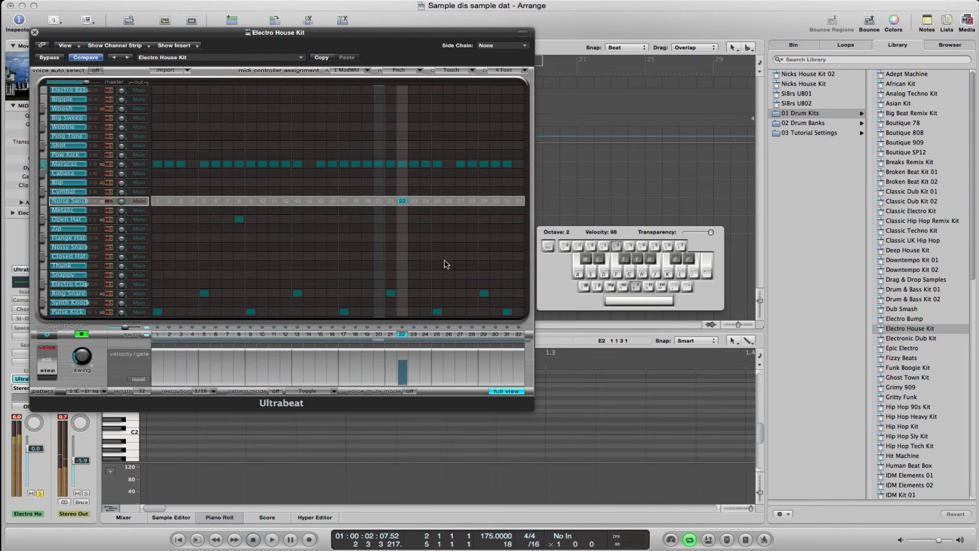
left_click(449, 99)
left_click(262, 118)
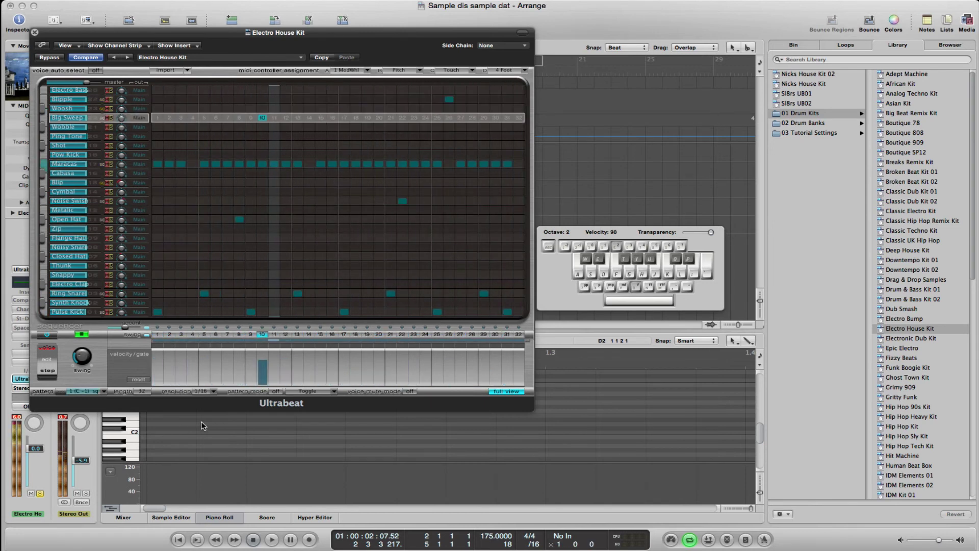
left_click(262, 118)
left_click(448, 99)
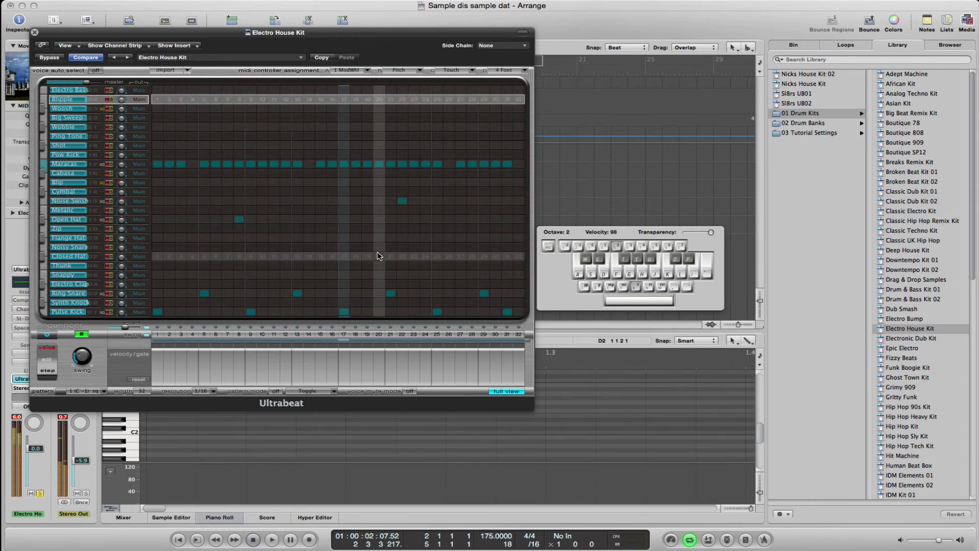
left_click(672, 0)
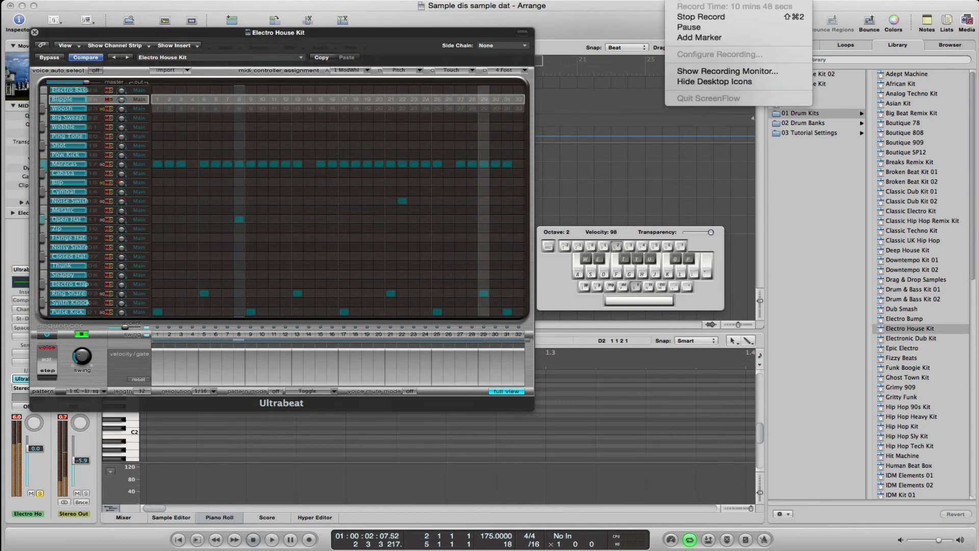
left_click(428, 36)
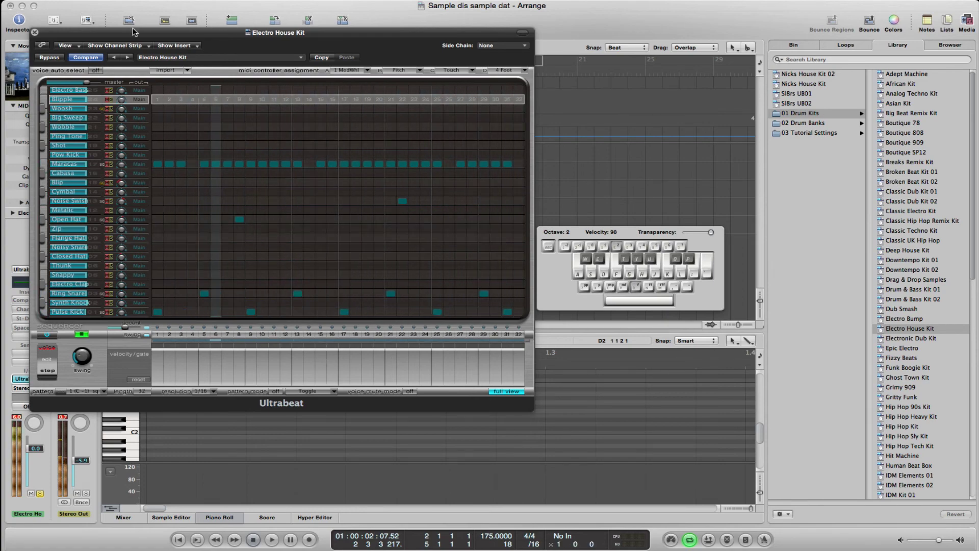
Move the Ultrabeat window clear of the track list and place its sequencer pattern as a region on the Electro House track at bar 2.
left_click_drag(81, 36, 490, 116)
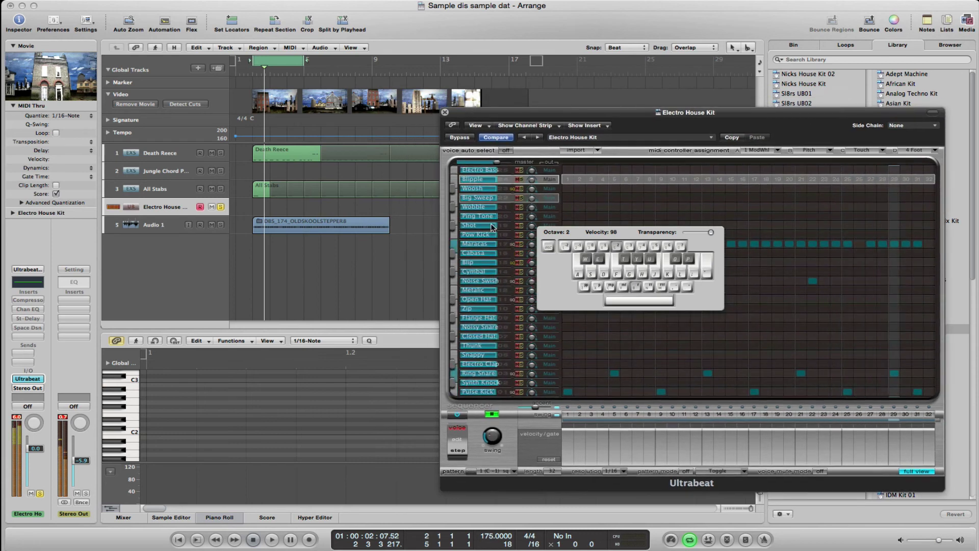
left_click(551, 242)
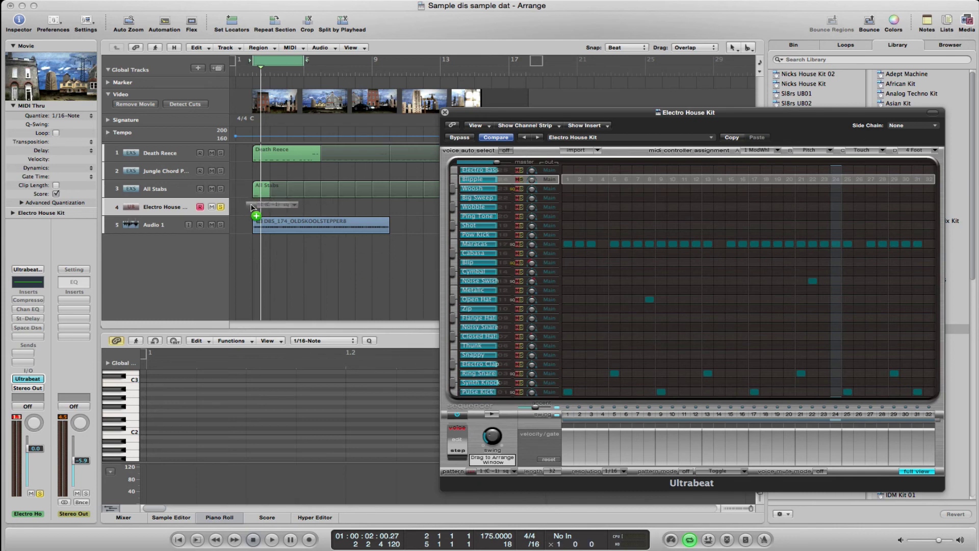
left_click_drag(259, 213, 259, 212)
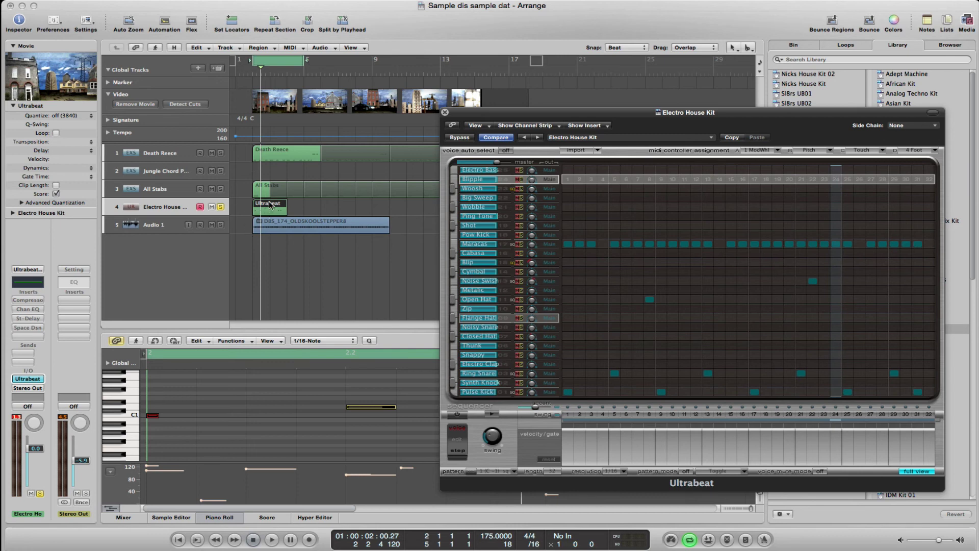
Set the cycle locators to the new Ultrabeat region and play it back in the arrangement.
left_click(232, 23)
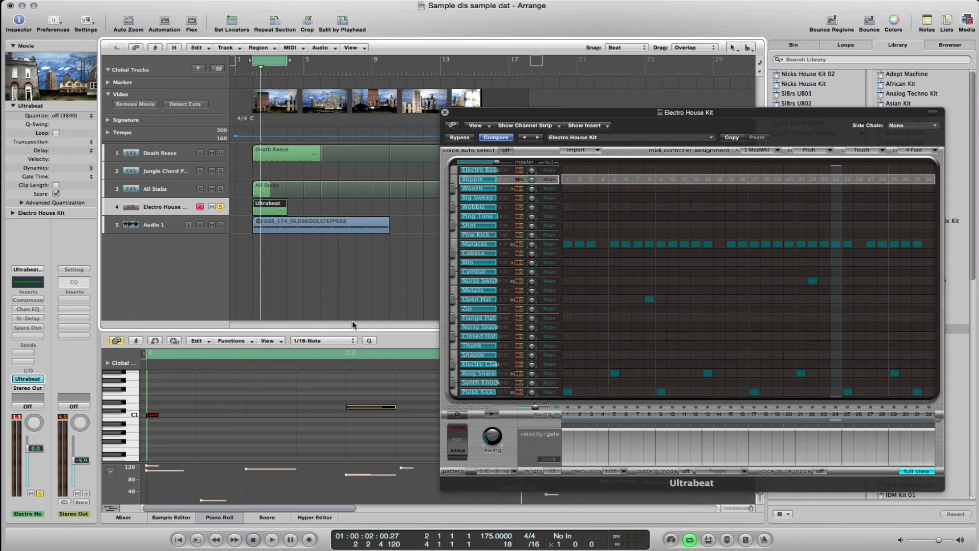
key("space")
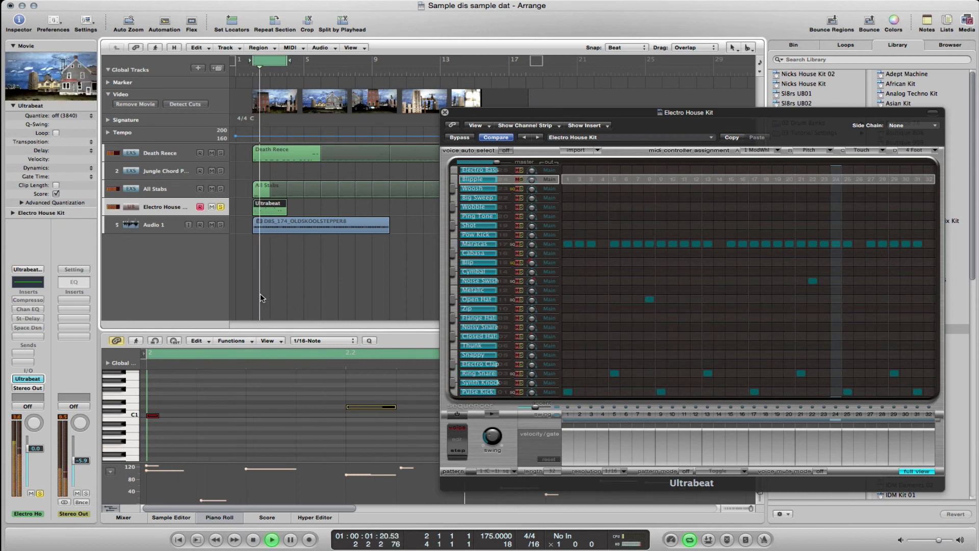
double_click(265, 204)
double_click(265, 205)
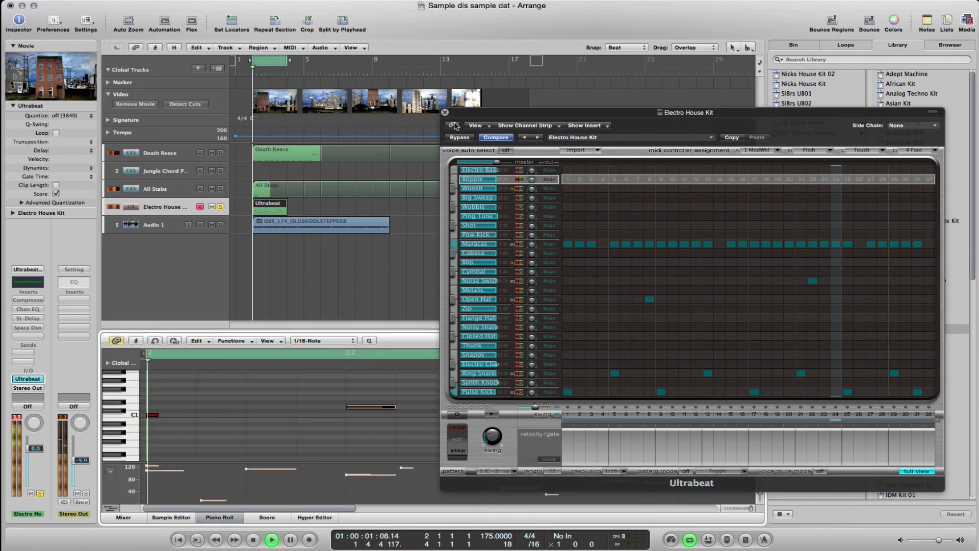
Hide the Ultrabeat window, and deselect the Ultrabeat region and its notes with playback stopped.
key("v")
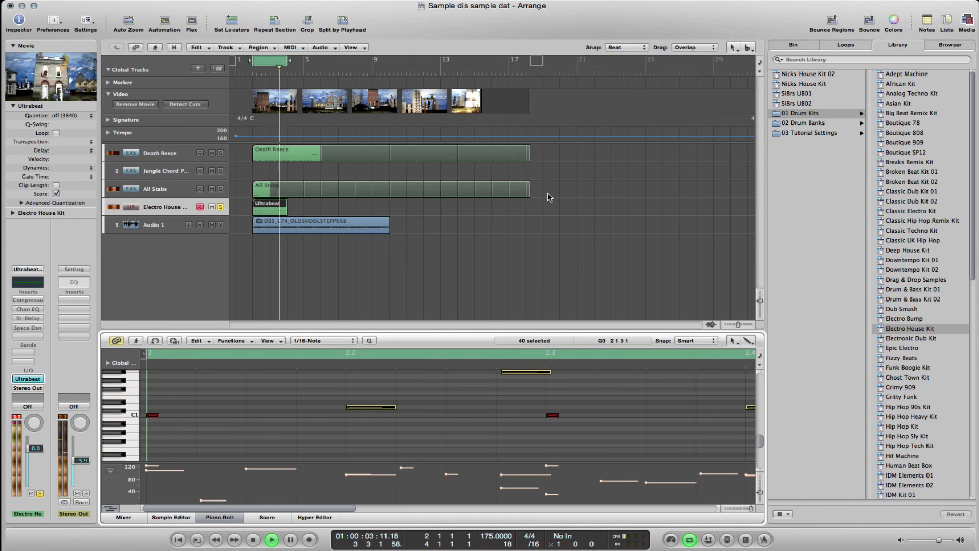
scroll(418, 276, "up", 1)
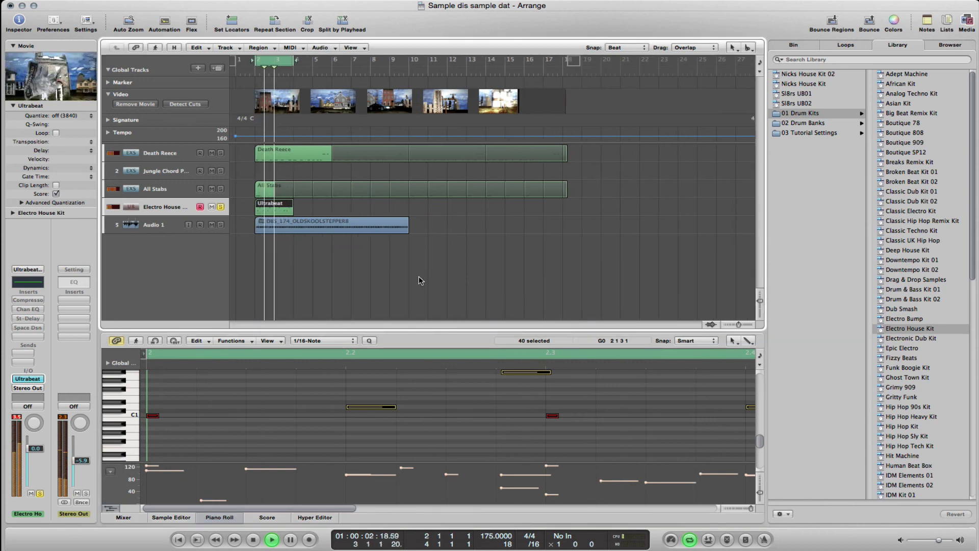
left_click(358, 411)
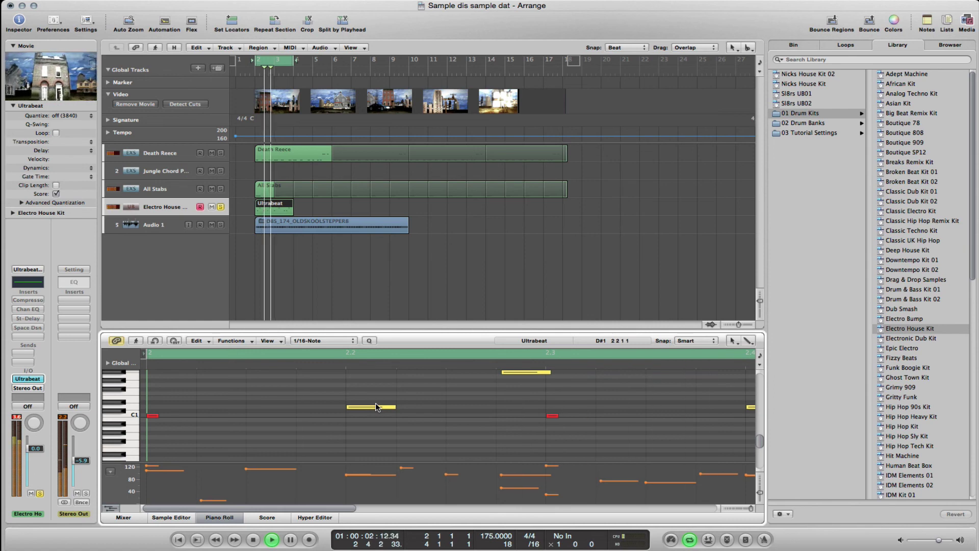
left_click(336, 261)
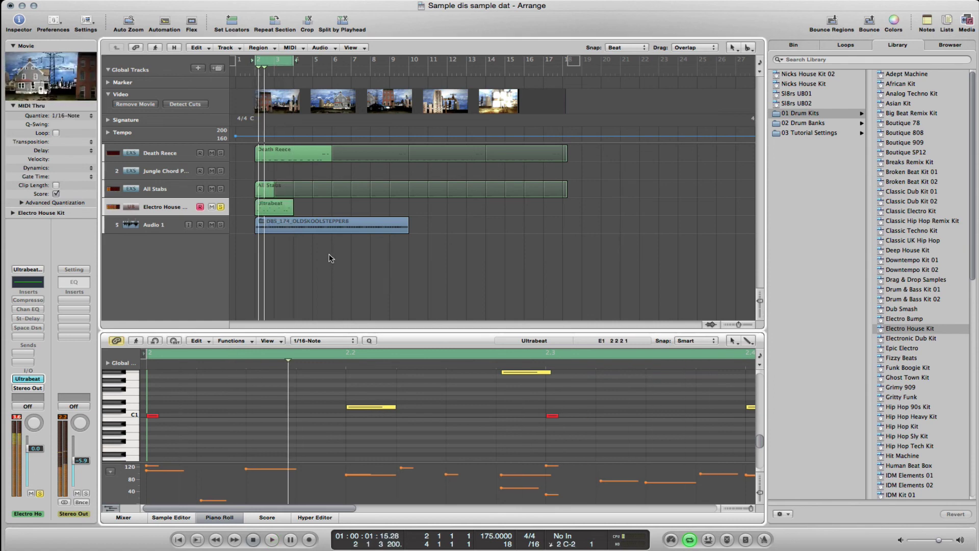